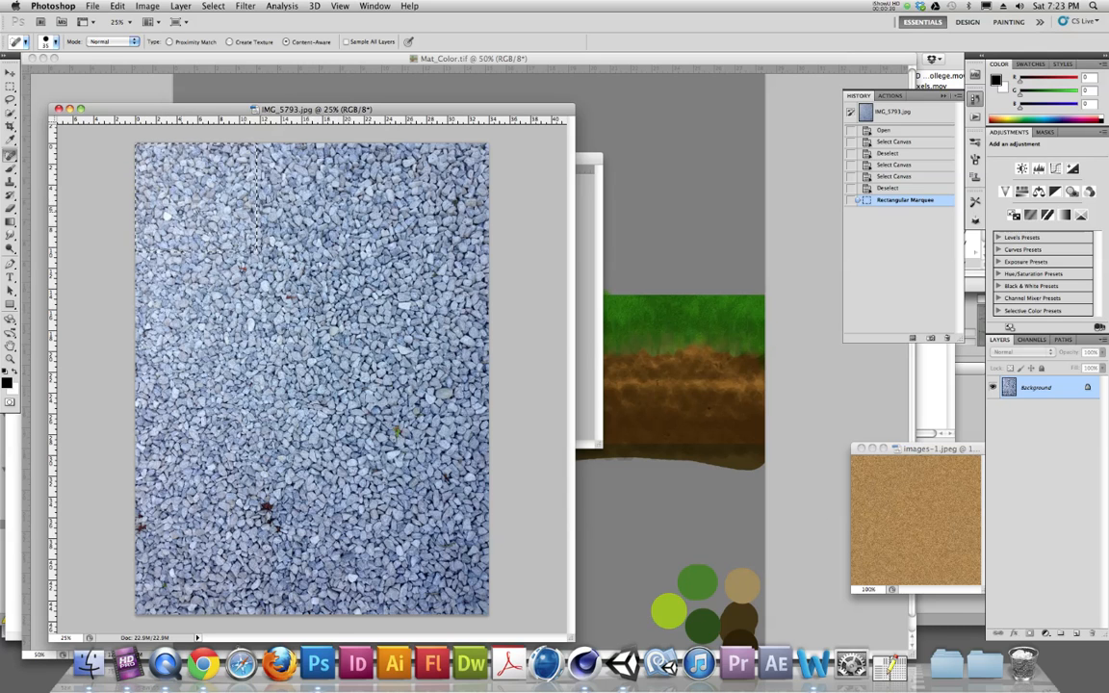
- Create a new document 512 by 512 pixels
key(super+n)
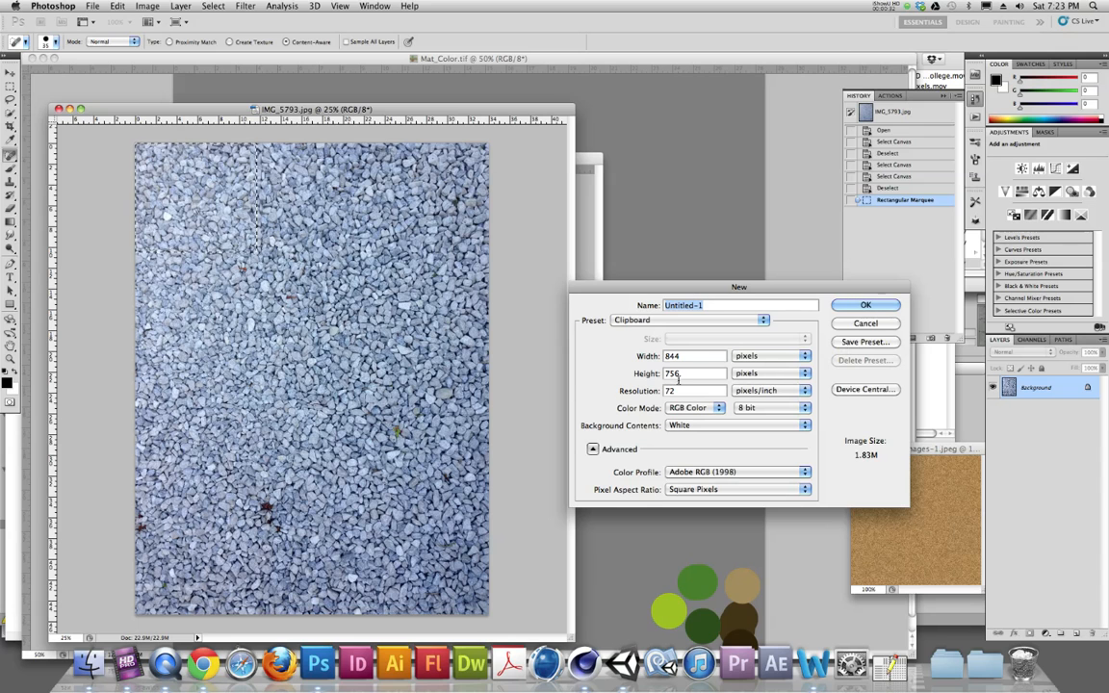
double_click(691, 357)
text(512)
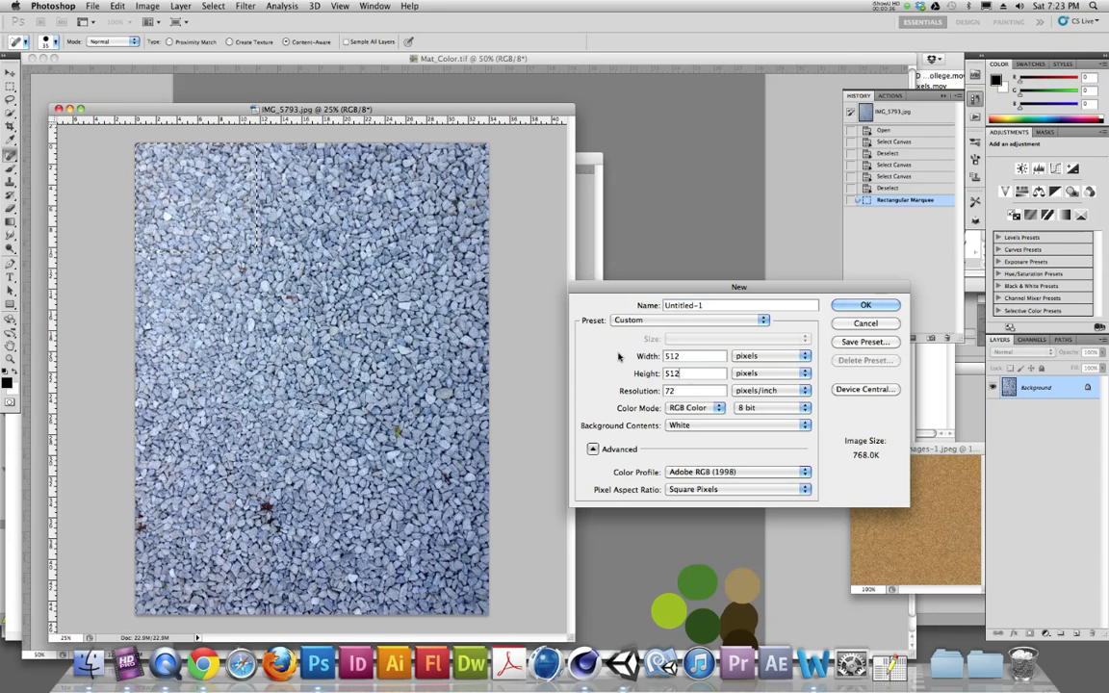
key(Escape)
- Paste the copied gravel into the new document and scale it with Free Transform to fill the canvas
key(super+v)
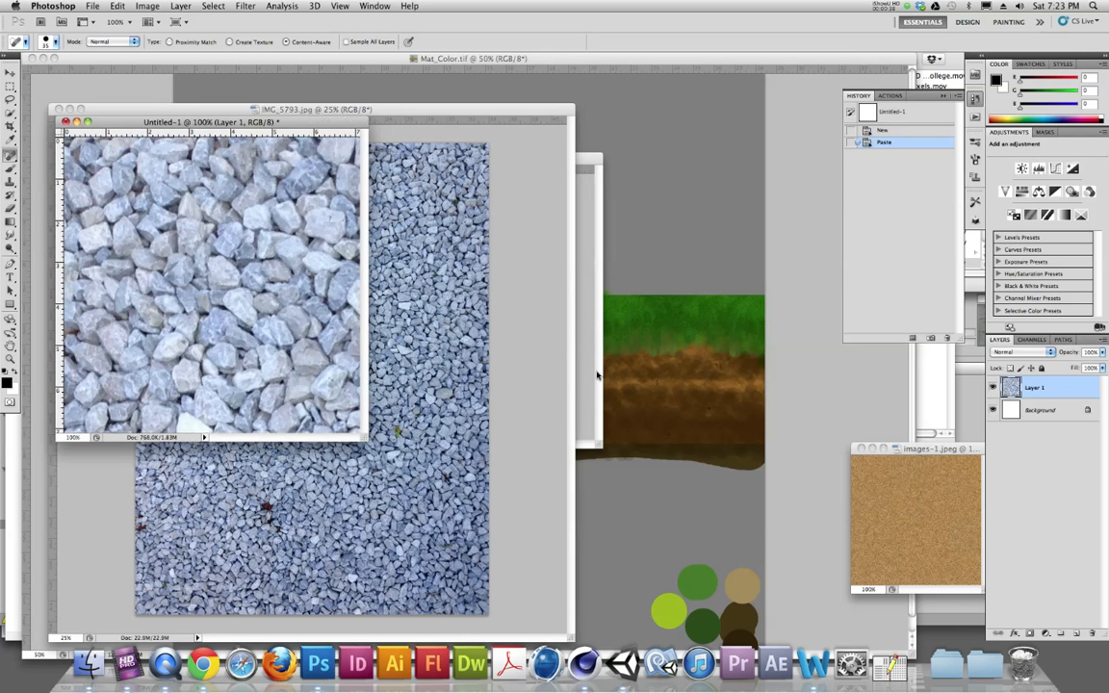
drag(366, 437, 562, 585)
key(super+t)
drag(160, 210, 157, 177)
drag(333, 372, 334, 397)
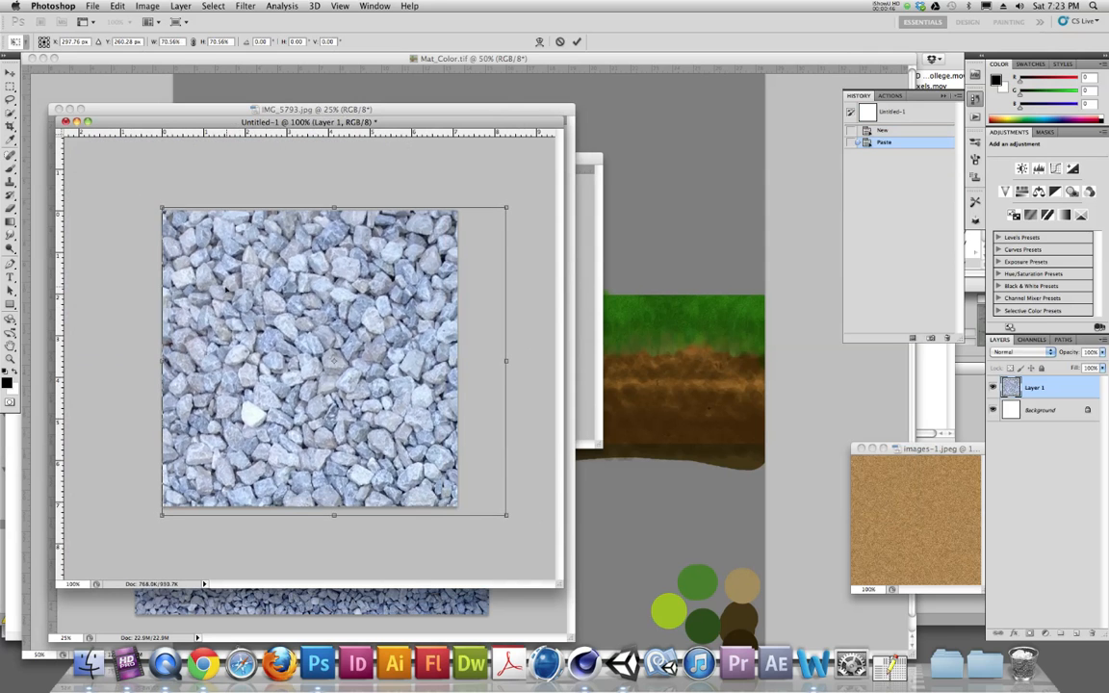
drag(505, 516, 492, 514)
key(Return)
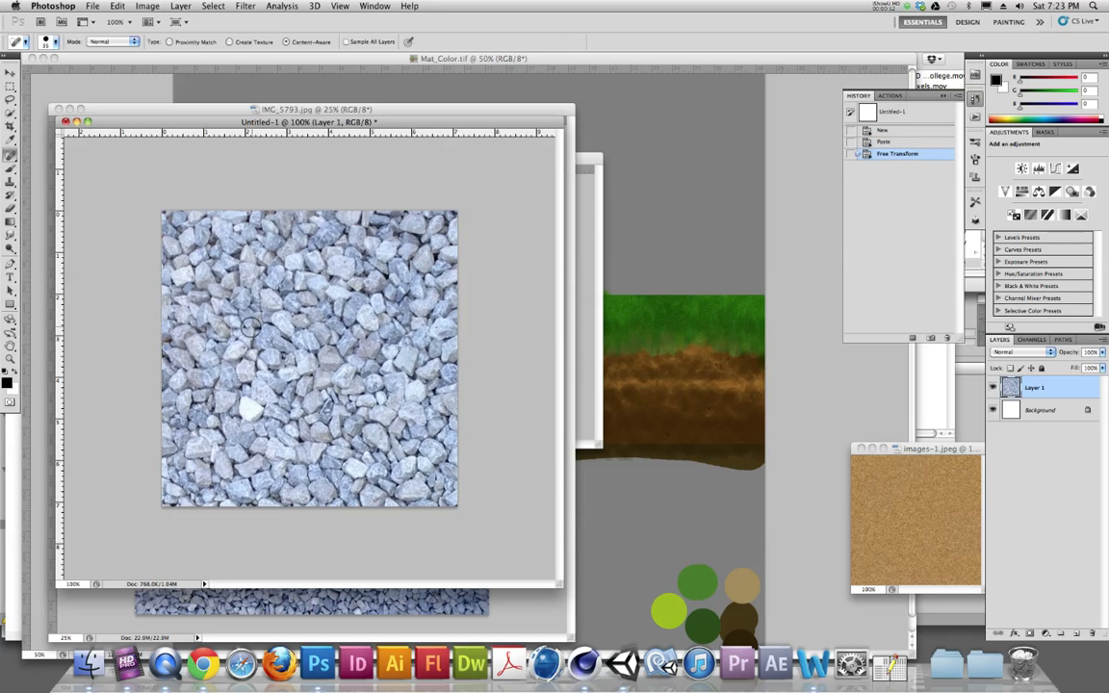
- Apply the Offset filter at +256 pixels right and +256 pixels down with Wrap Around
click(208, 5)
mouse_move(246, 6)
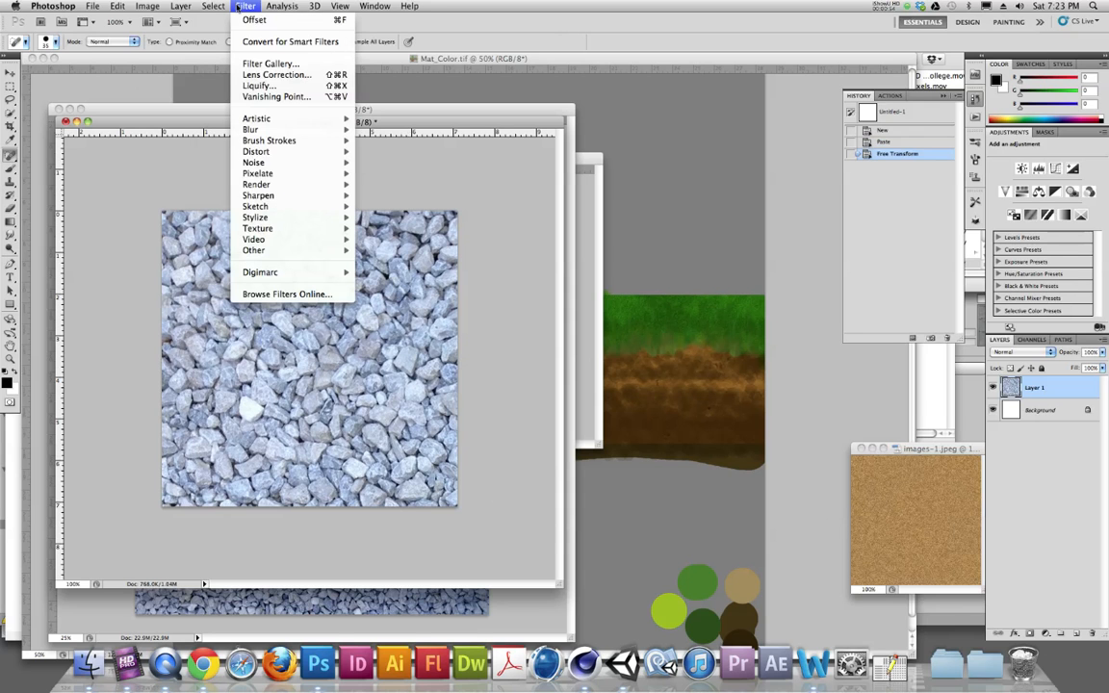
mouse_move(252, 250)
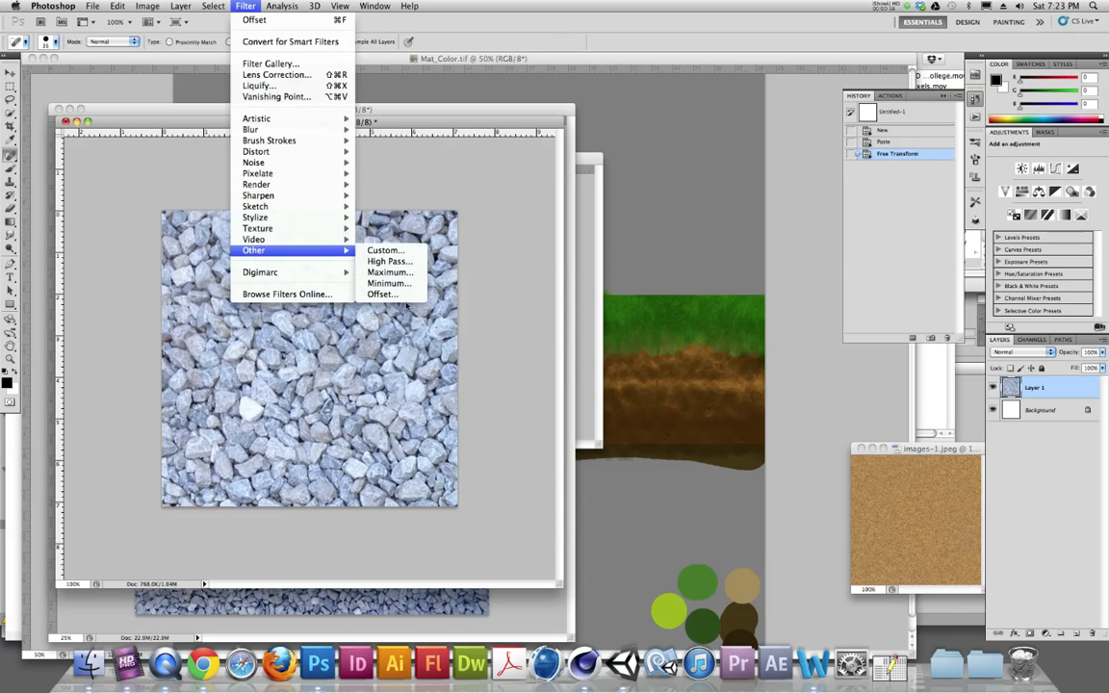
click(385, 299)
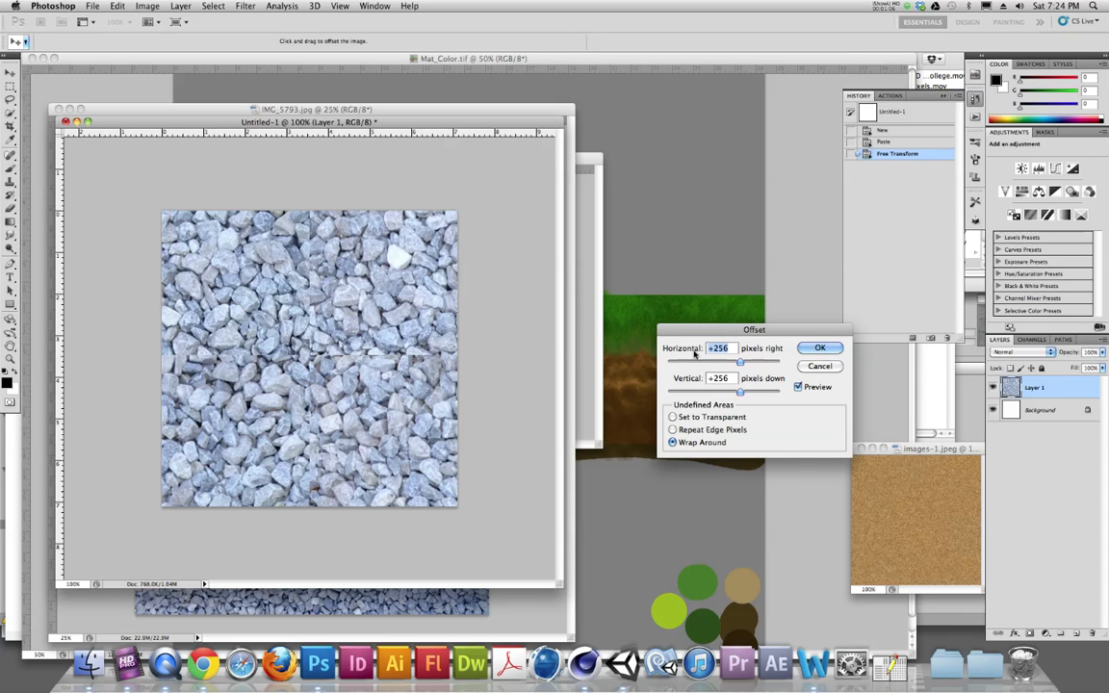
click(820, 348)
key(j)
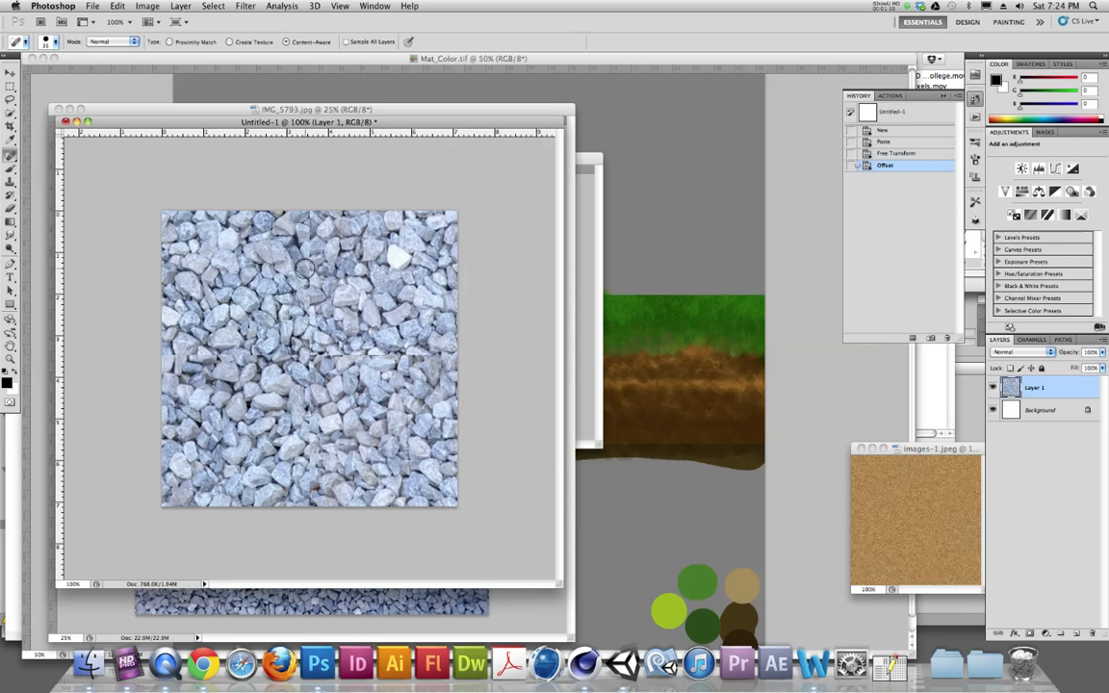
- Clone-stamp over the offset seams in the middle of the gravel texture
click(11, 179)
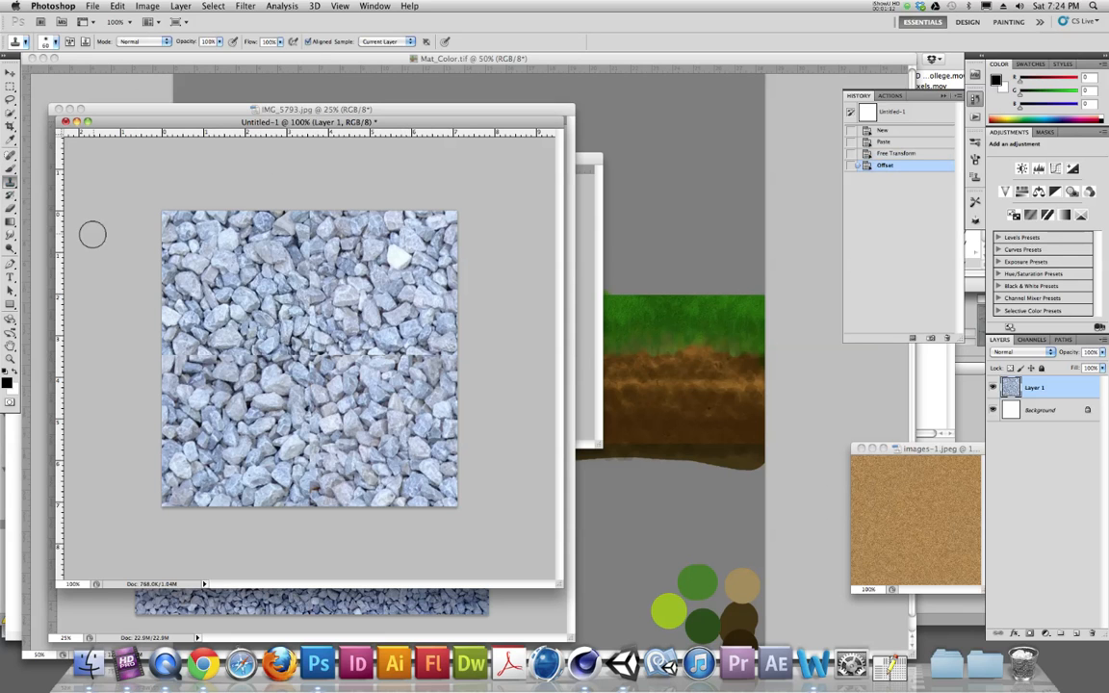
alt+click(240, 244)
mouse_move(301, 238)
mouse_down()
mouse_move(305, 275)
mouse_move(376, 271)
mouse_up()
alt+click(401, 271)
mouse_move(315, 229)
mouse_down()
mouse_move(351, 270)
mouse_move(282, 282)
mouse_move(388, 282)
mouse_move(308, 281)
mouse_up()
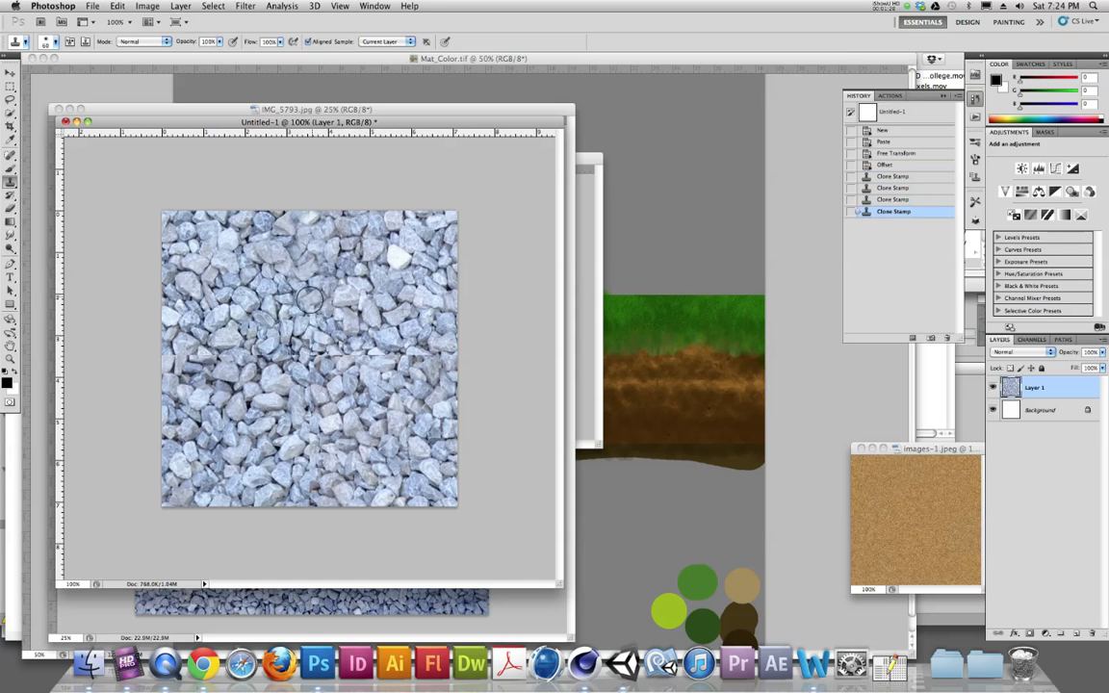
click(280, 300)
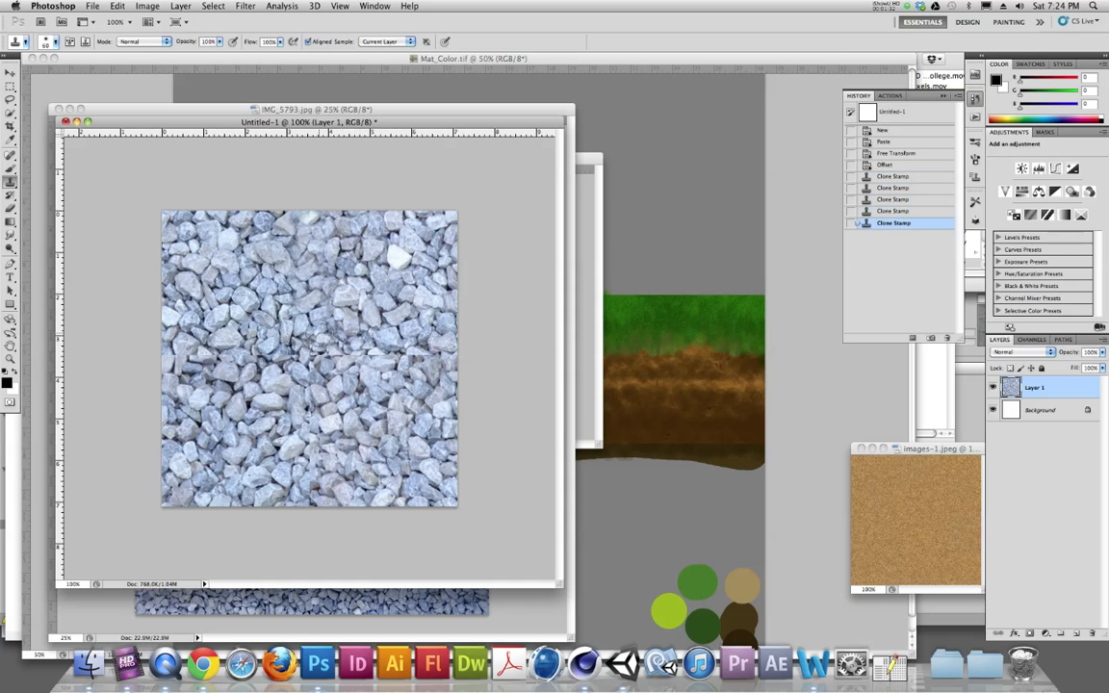
mouse_move(319, 360)
mouse_down()
mouse_move(313, 484)
mouse_move(288, 438)
mouse_up()
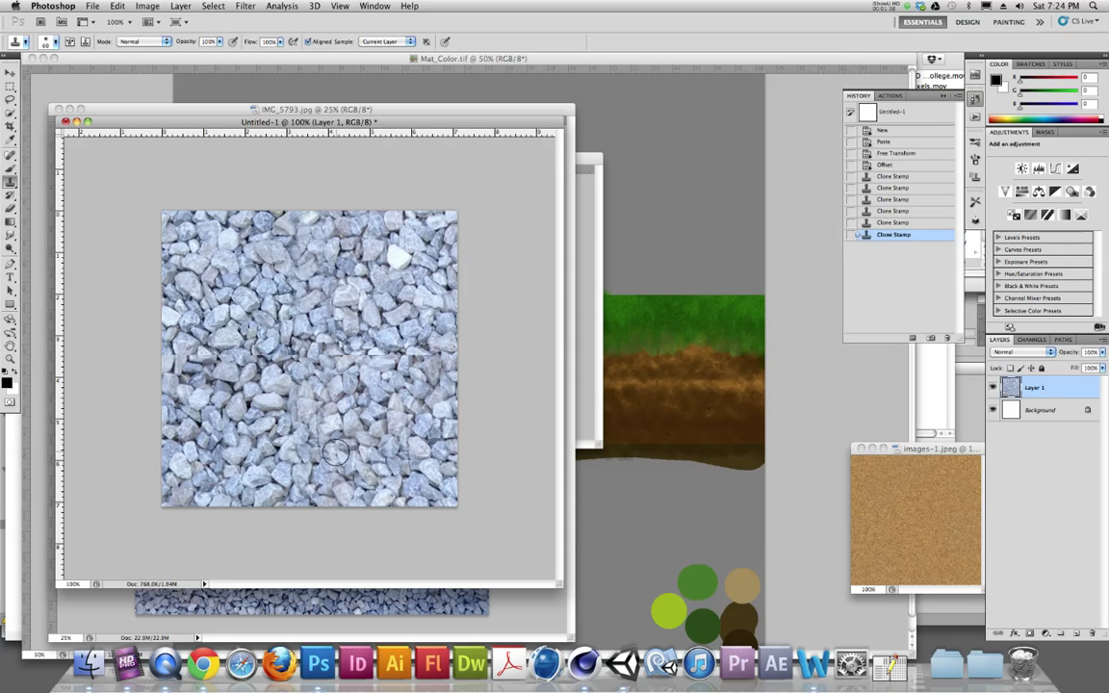
click(290, 417)
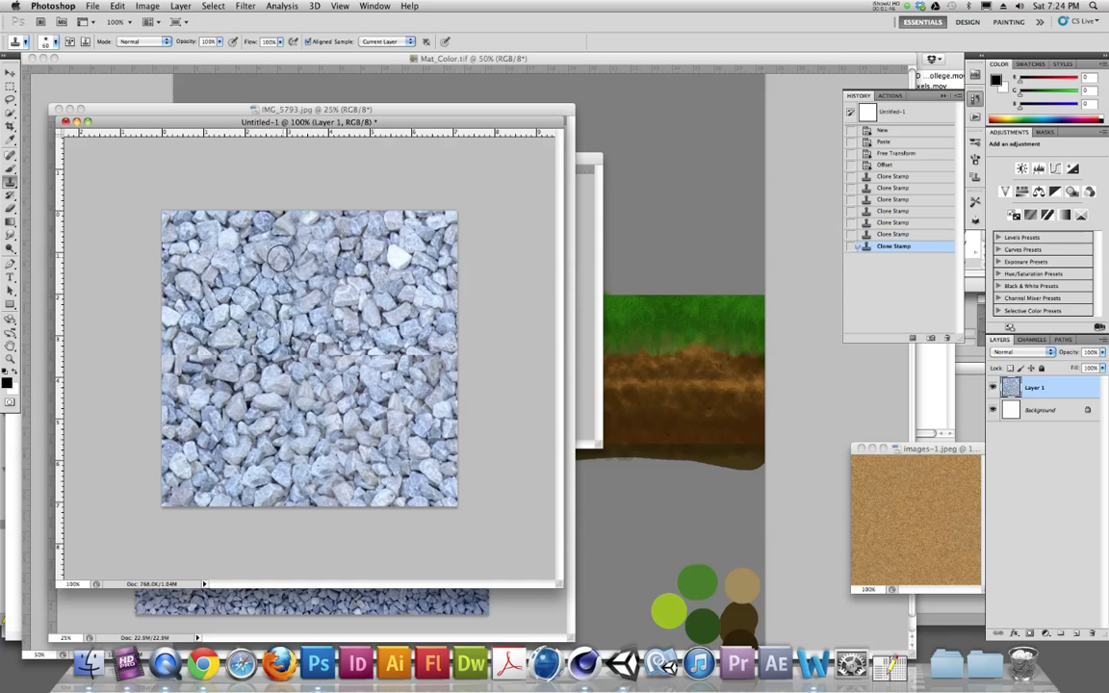
mouse_move(285, 235)
mouse_down()
mouse_move(310, 228)
mouse_move(276, 240)
mouse_move(277, 250)
mouse_up()
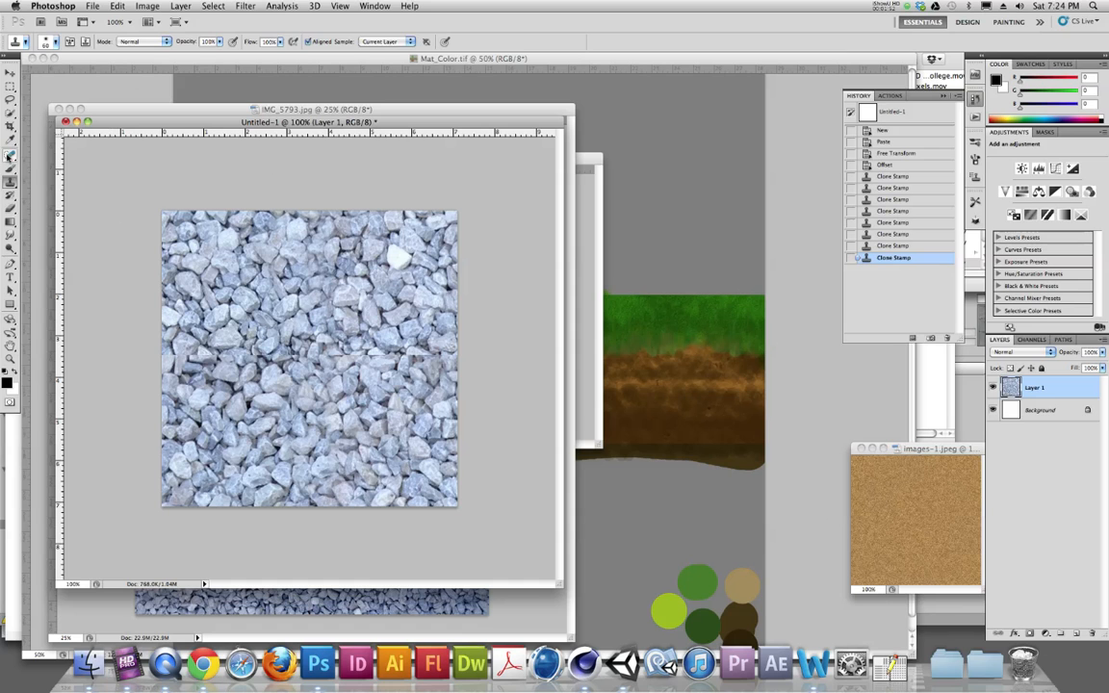
- Paint over the horizontal seam across the middle with the Spot Healing Brush
click(9, 157)
click(64, 155)
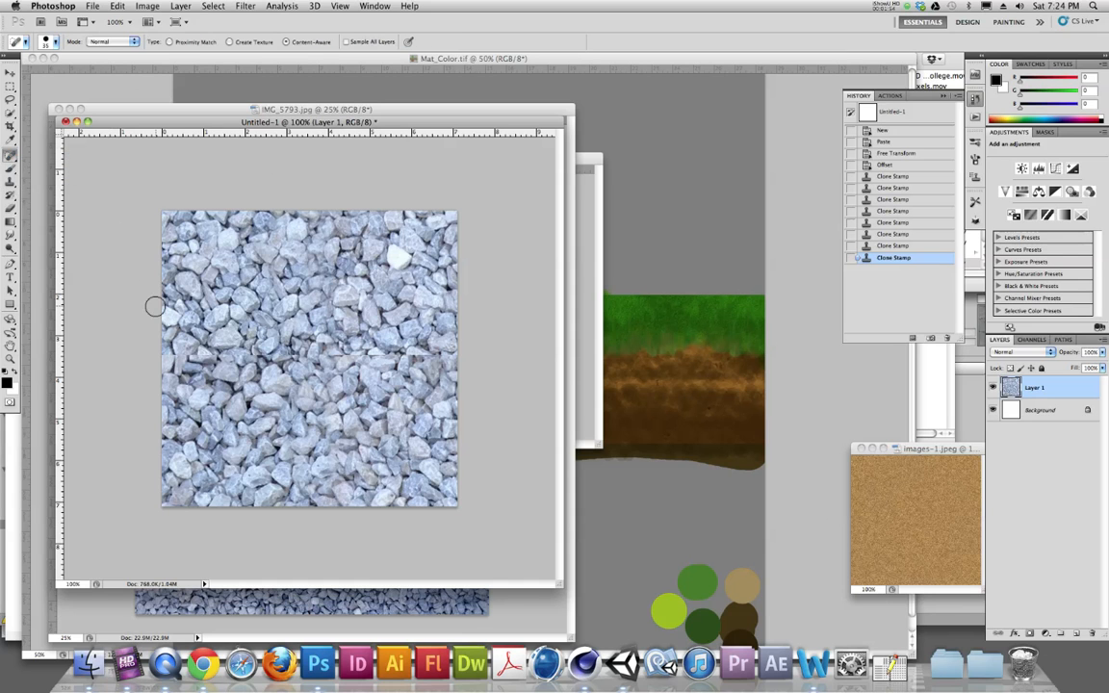
drag(166, 354, 450, 358)
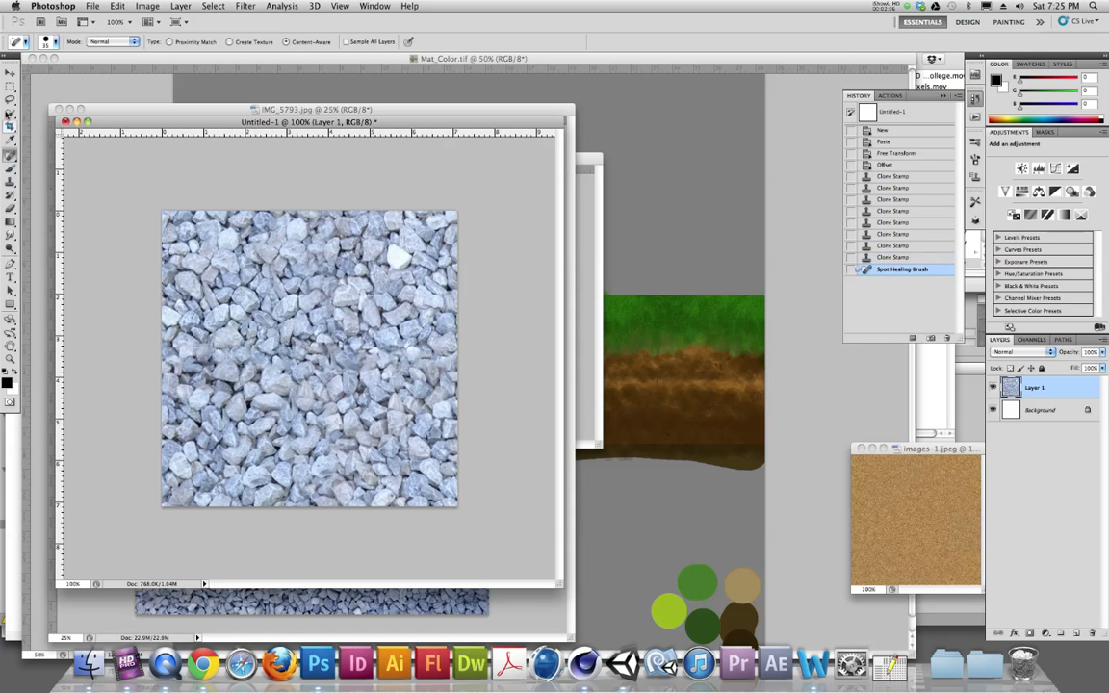
- Lasso the bright white stone, copy it onto a new layer and move it down and left
click(9, 99)
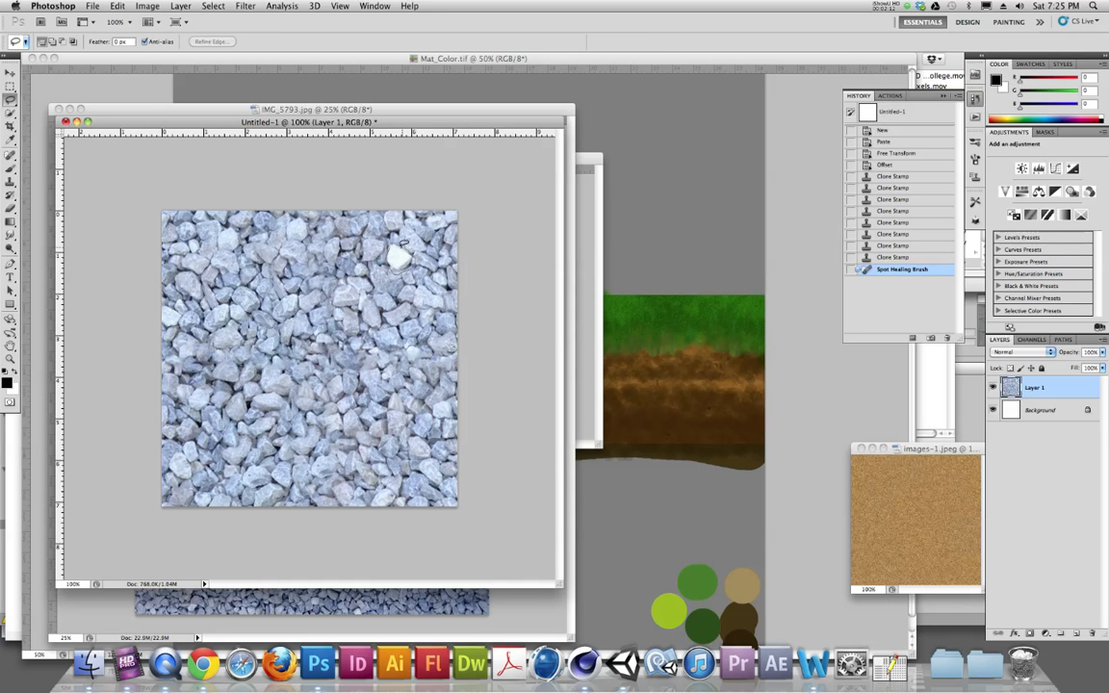
drag(408, 268, 394, 245)
key(super+c)
key(super+v)
click(12, 72)
drag(389, 257, 254, 350)
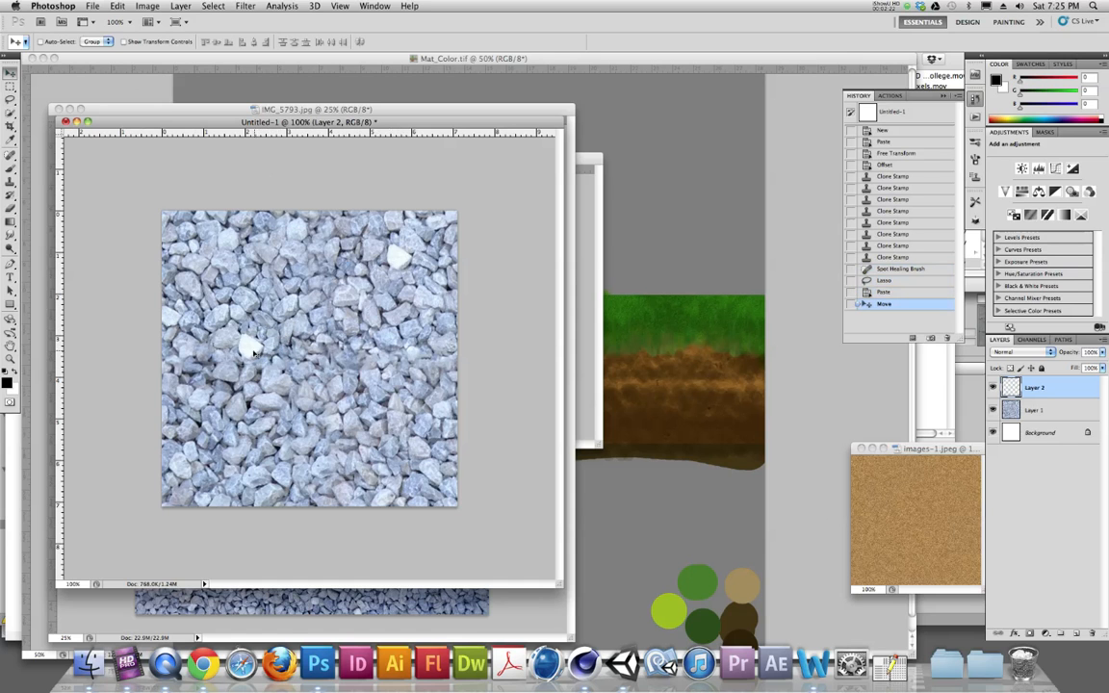
- Erase the edges of the pasted stone with a smaller Eraser to blend it into the gravel
key(super+plus)
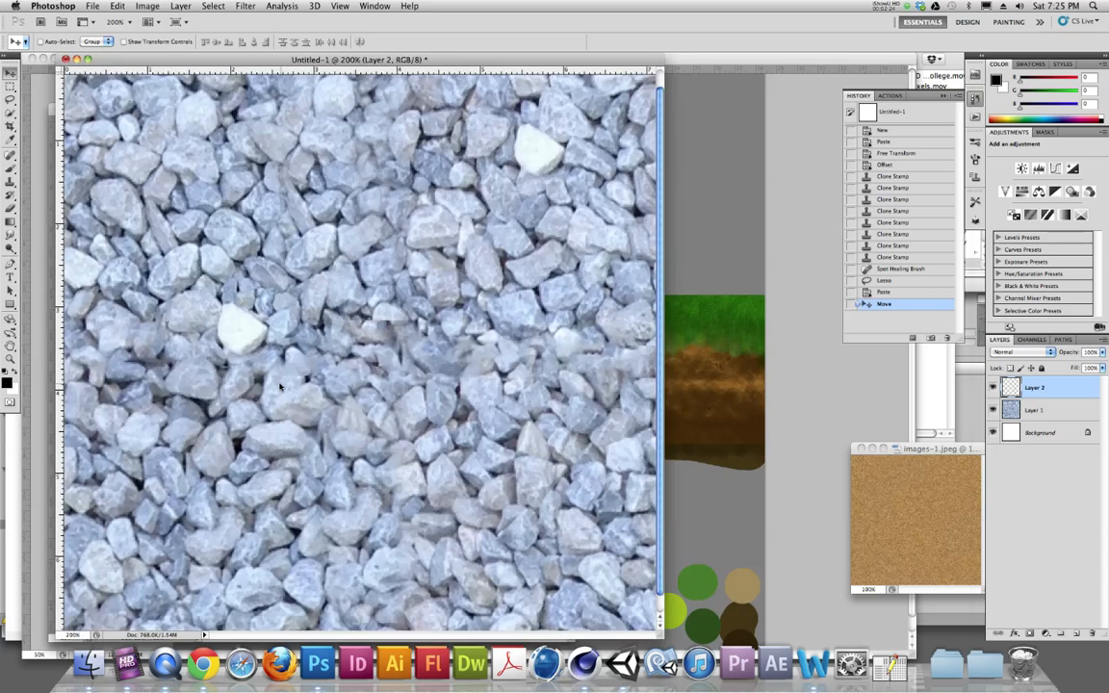
key(super+plus)
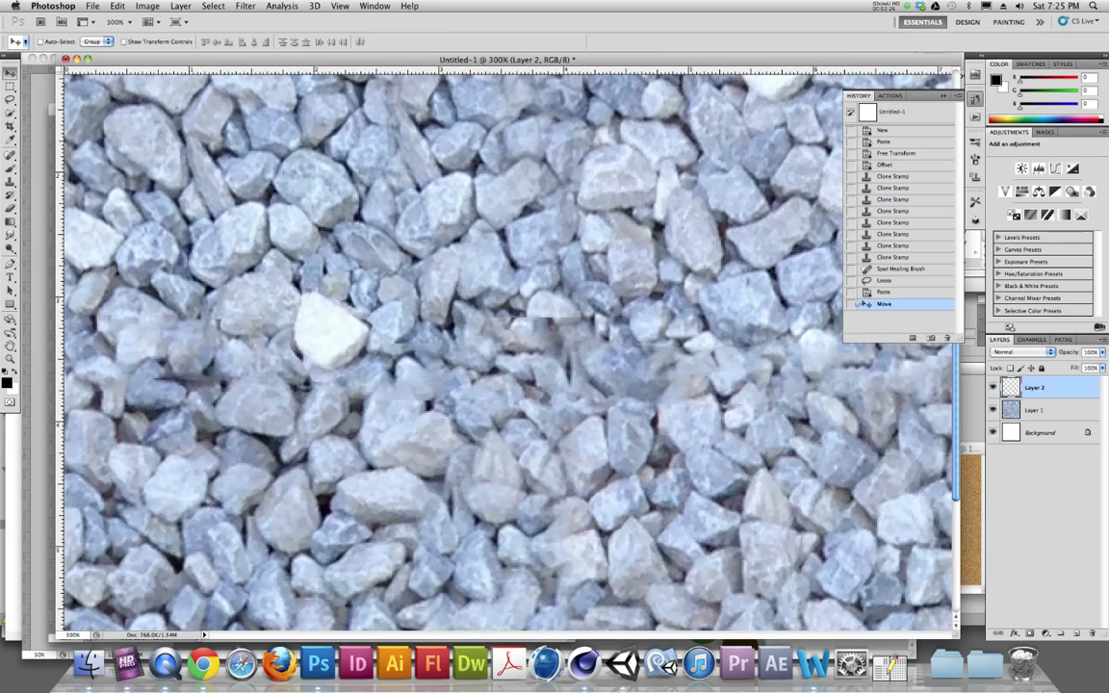
click(10, 206)
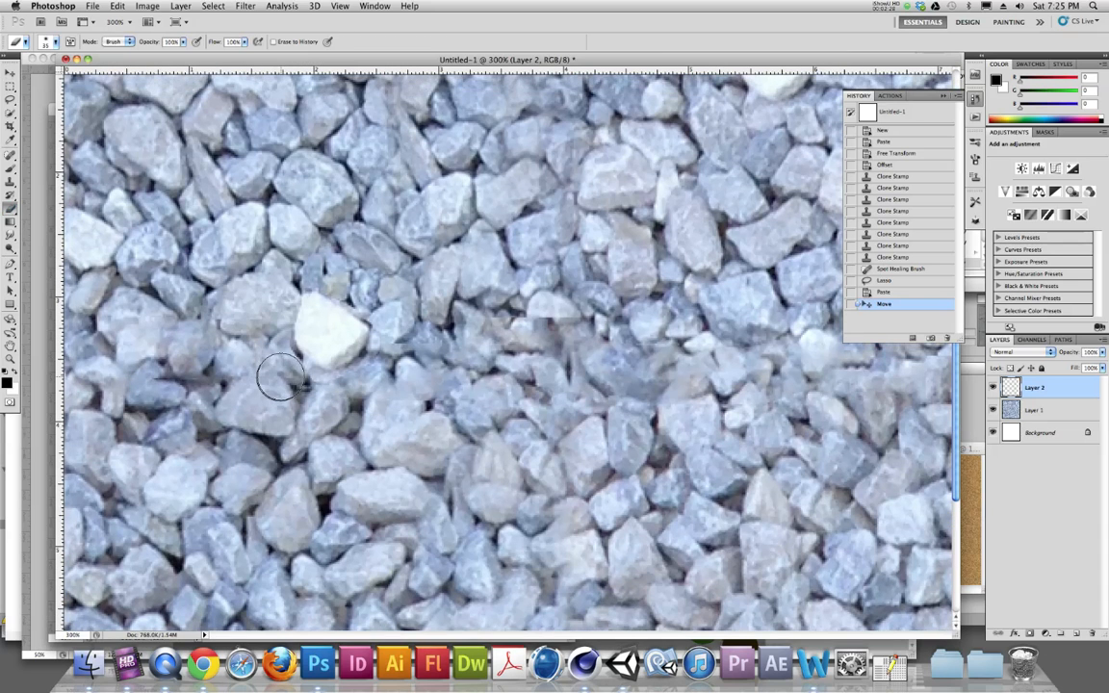
key(bracketleft)
key(bracketleft)
key(bracketleft)
key(bracketleft)
drag(291, 348, 316, 373)
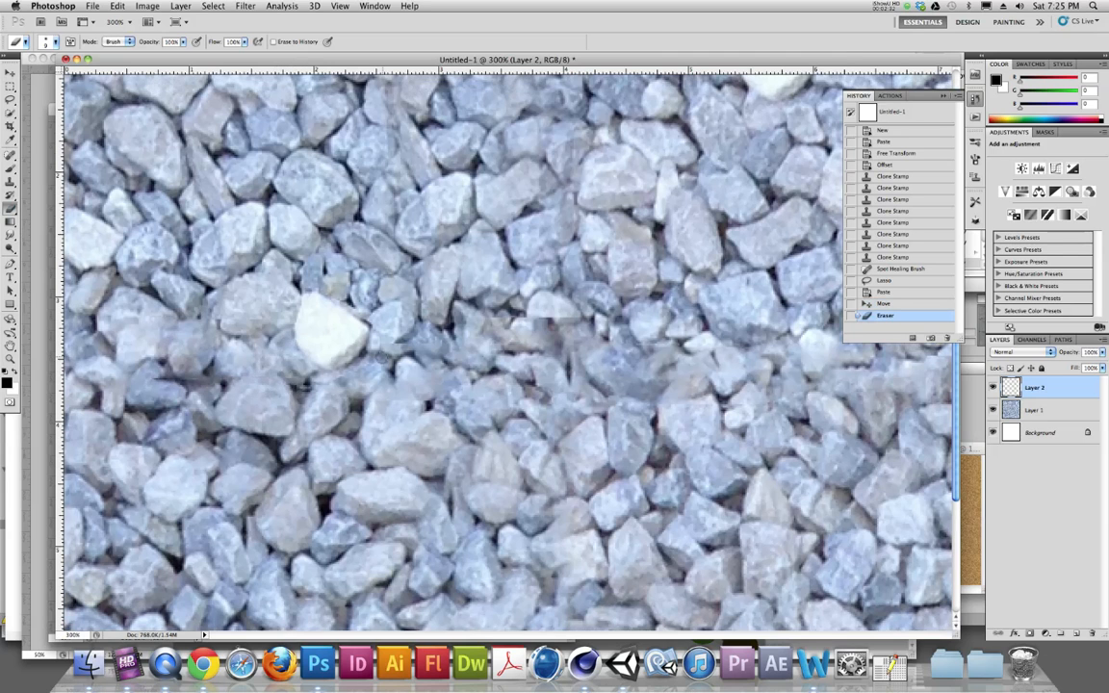
mouse_move(332, 319)
mouse_down()
mouse_move(345, 292)
mouse_move(365, 317)
mouse_up()
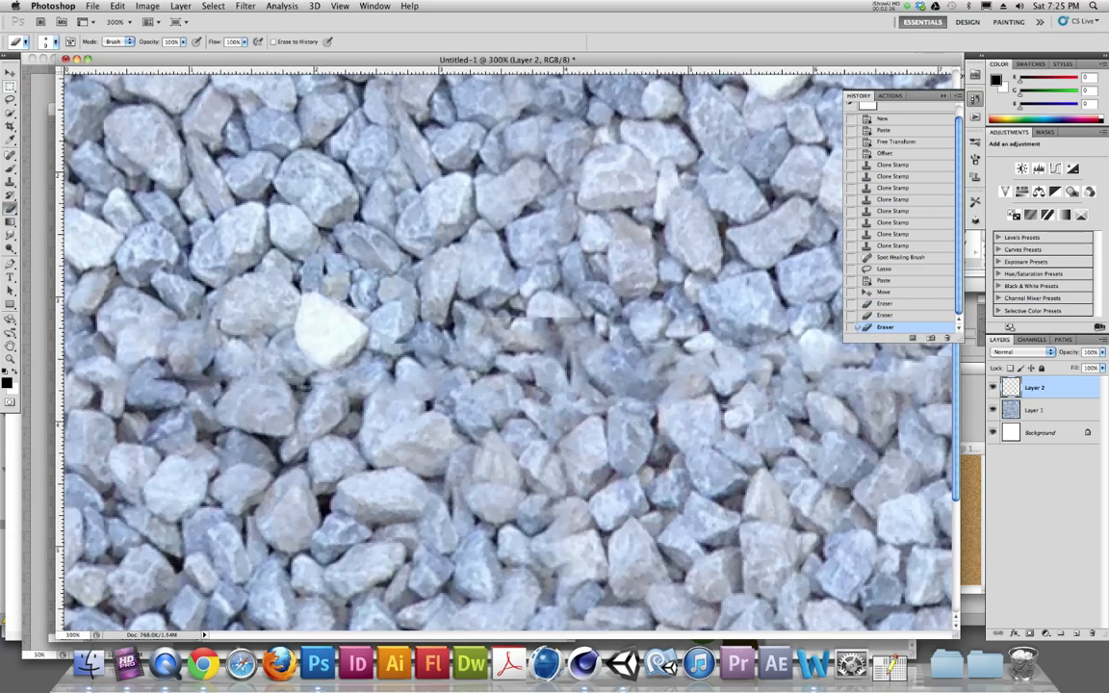
- Duplicate the stone layer twice, moving each copy to a different spot on the texture
click(9, 73)
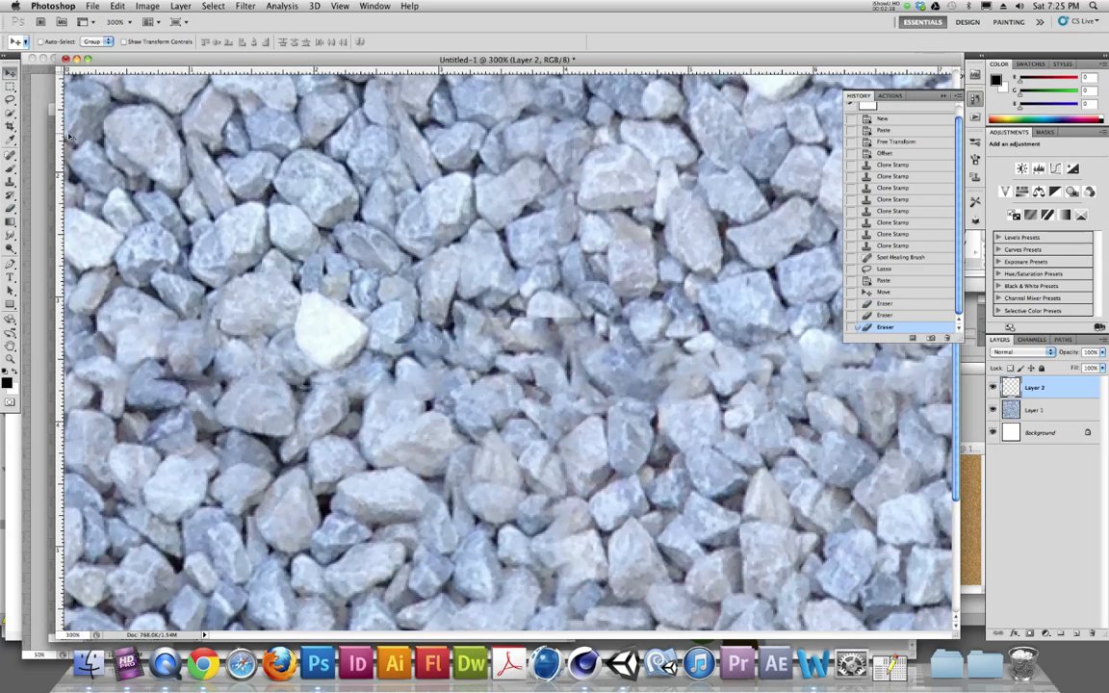
key(super+minus)
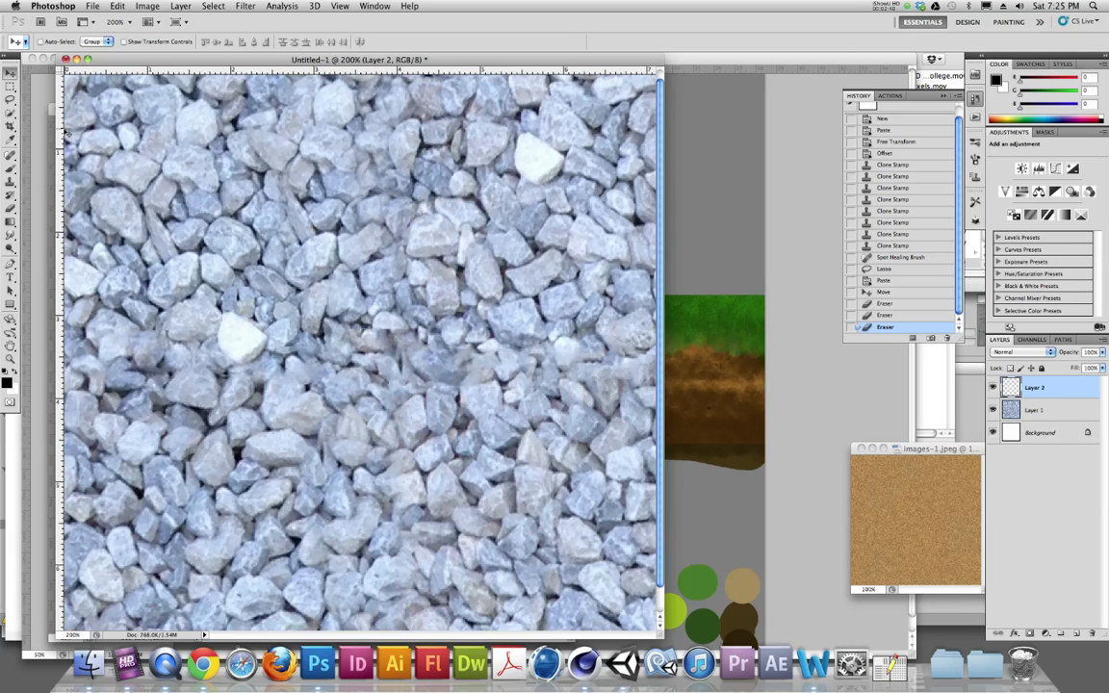
key(super+minus)
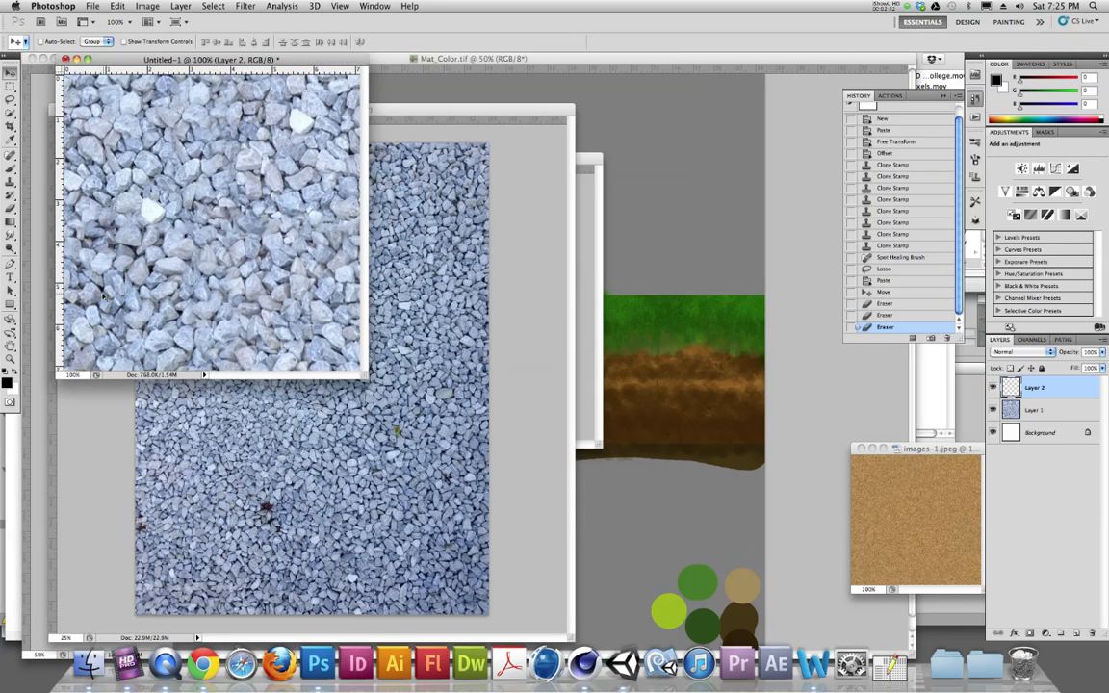
drag(365, 375, 441, 437)
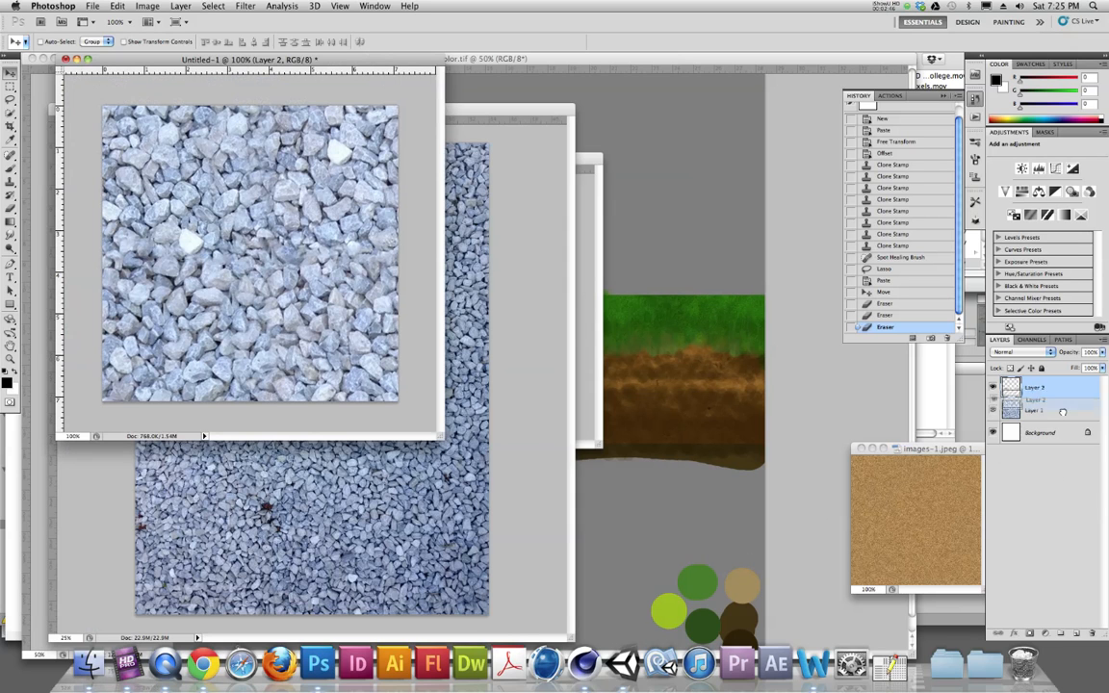
key(super+j)
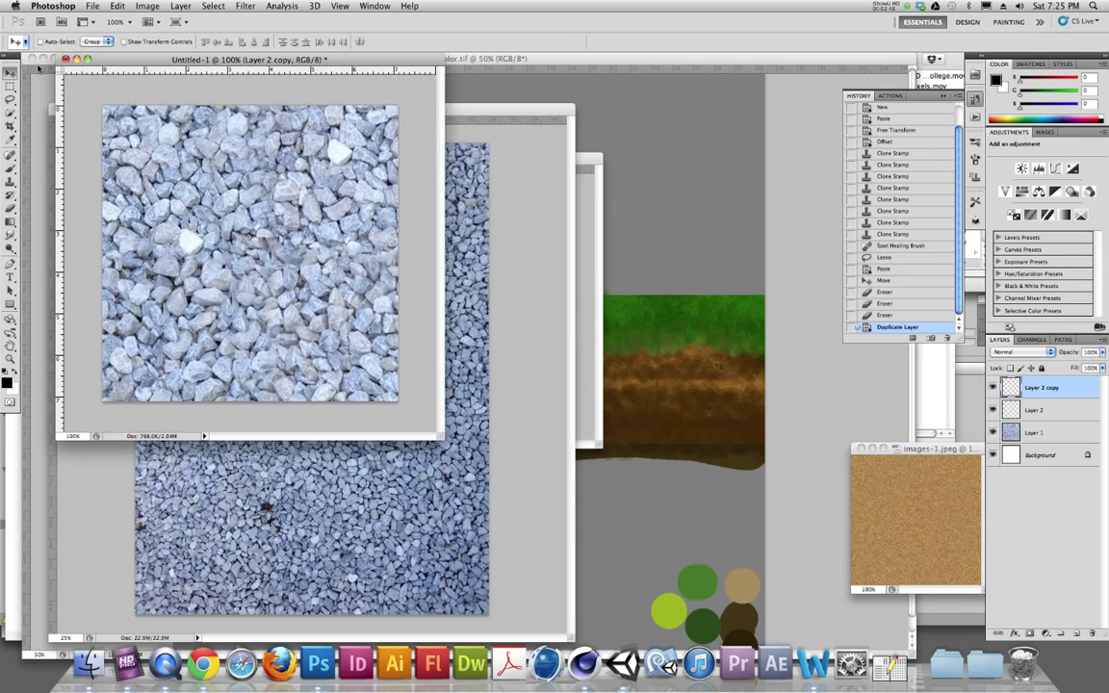
drag(191, 243, 321, 273)
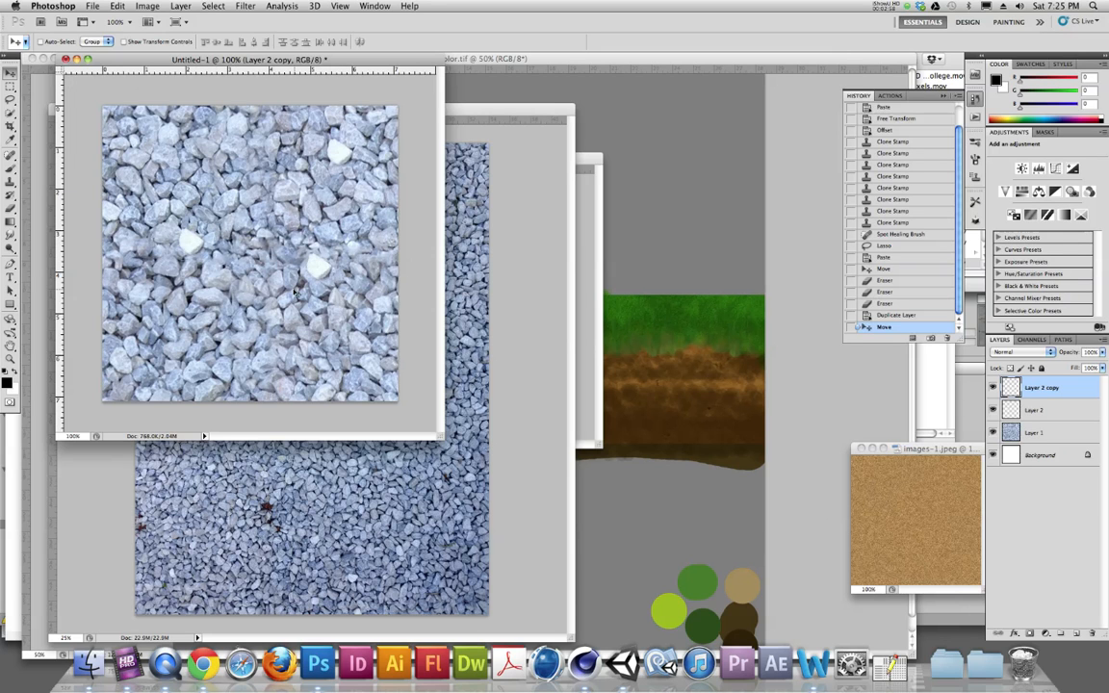
drag(316, 273, 222, 363)
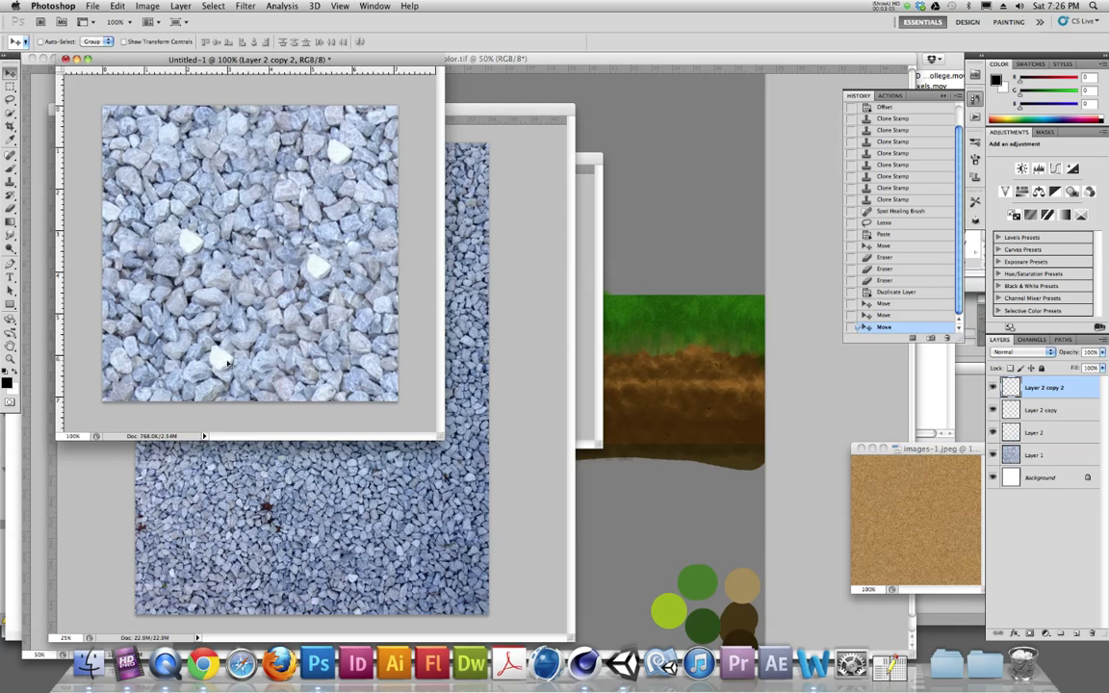
- Start saving the texture as a JPEG and browse to the sandBox project's Assets > Textures folder
click(90, 6)
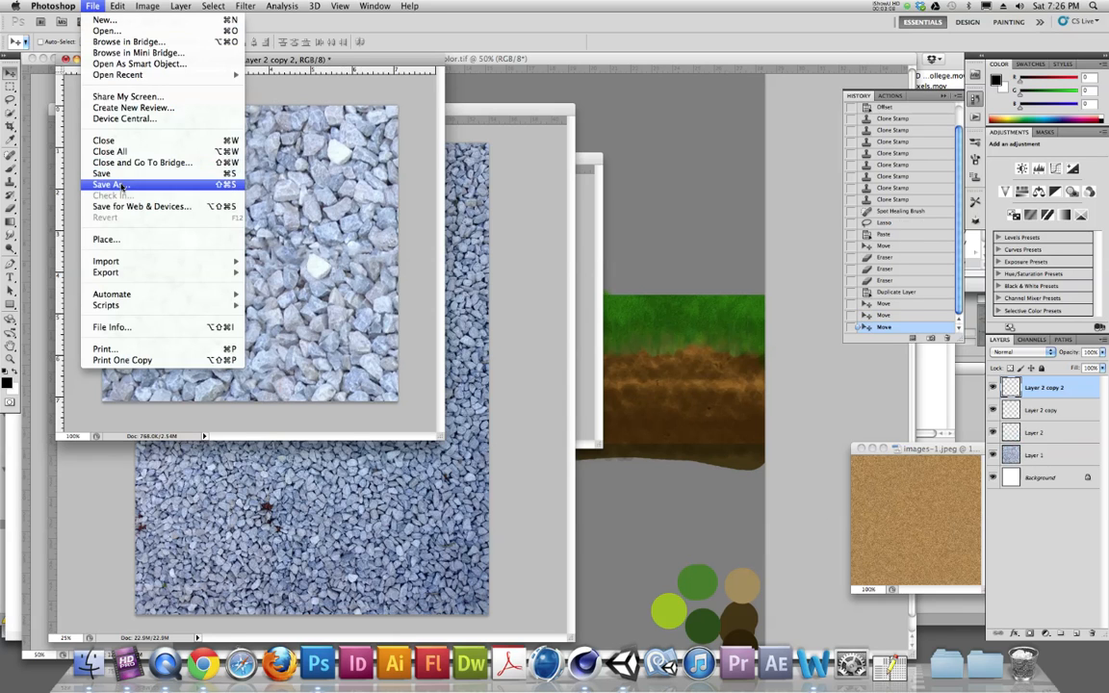
click(111, 173)
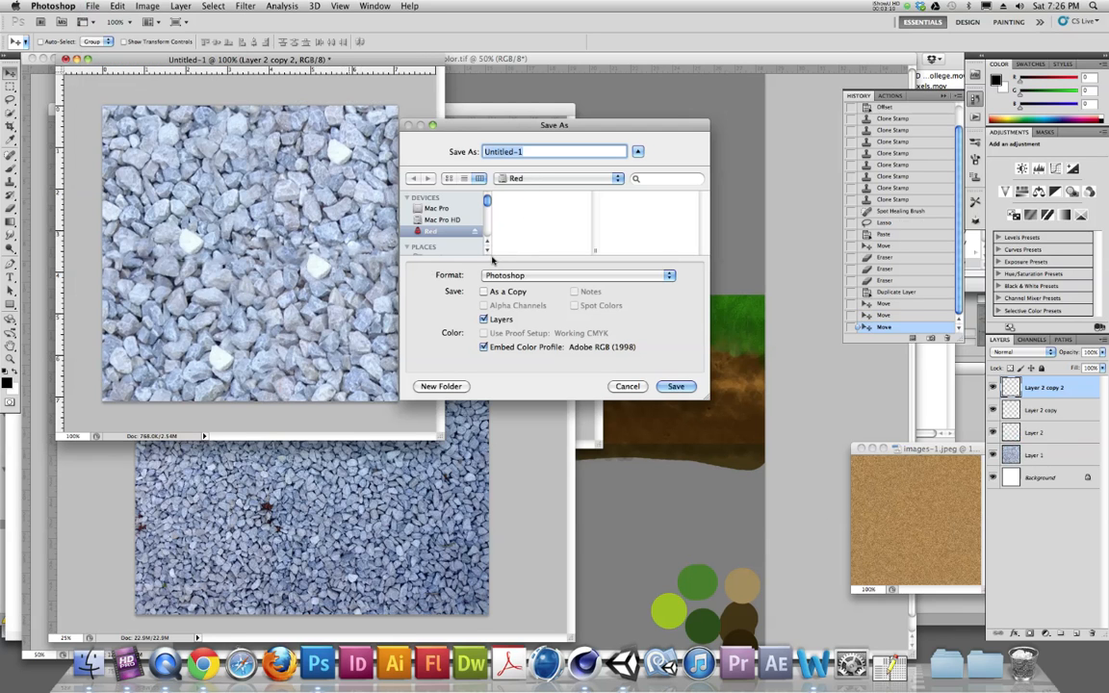
click(540, 278)
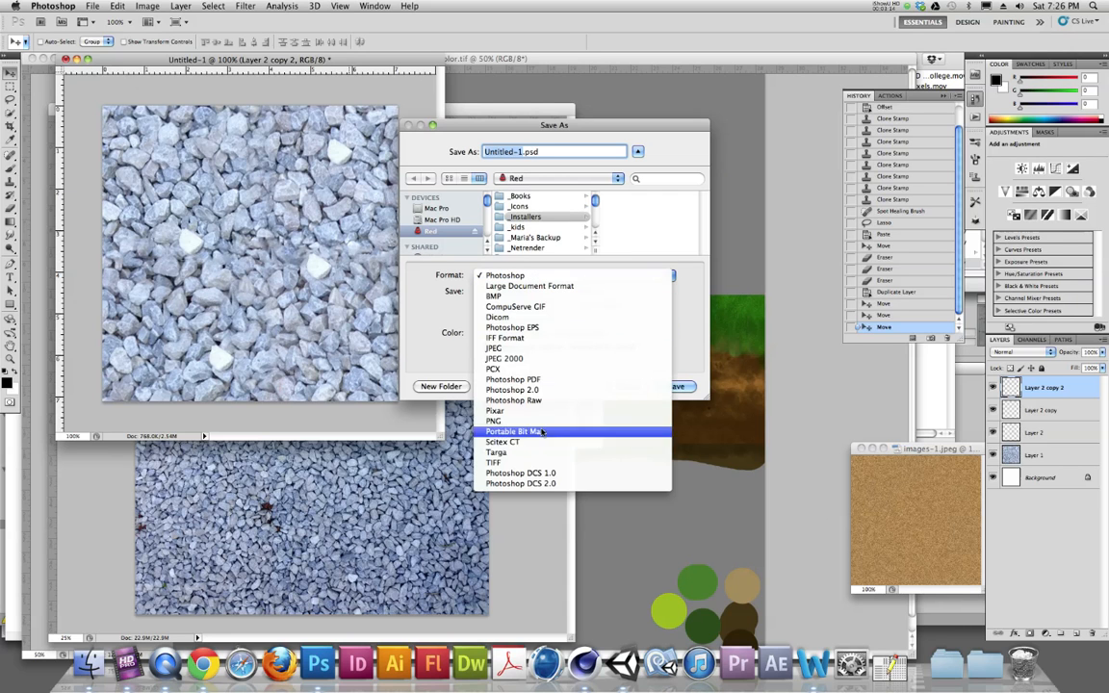
click(535, 350)
scroll(511, 229, down, 8)
click(522, 237)
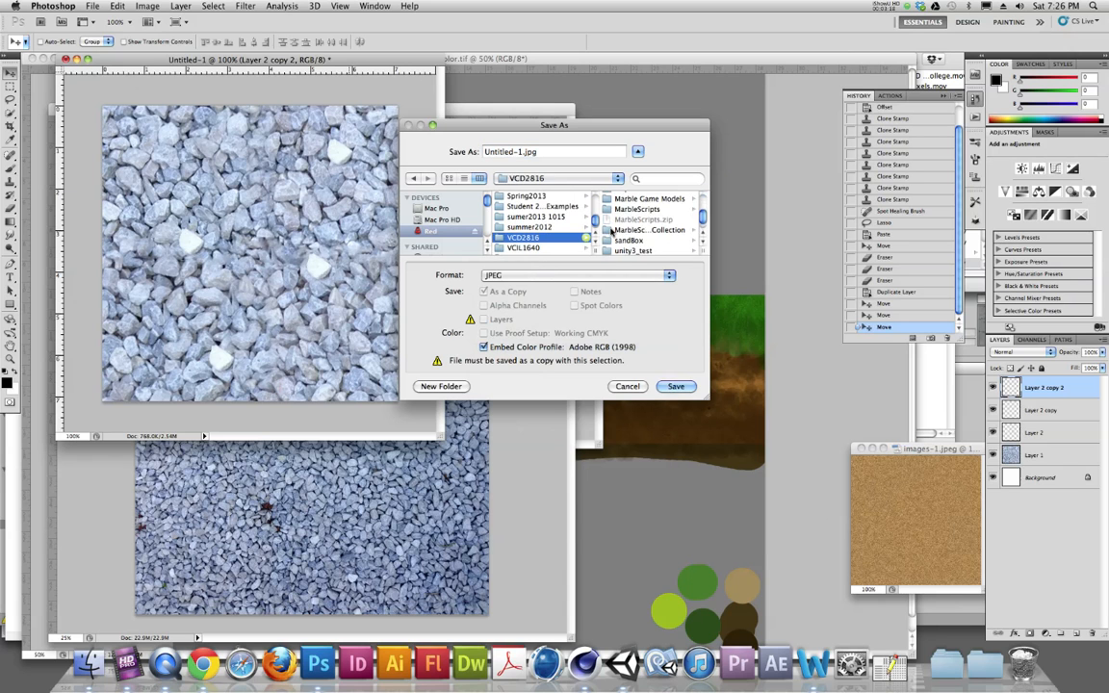
click(628, 239)
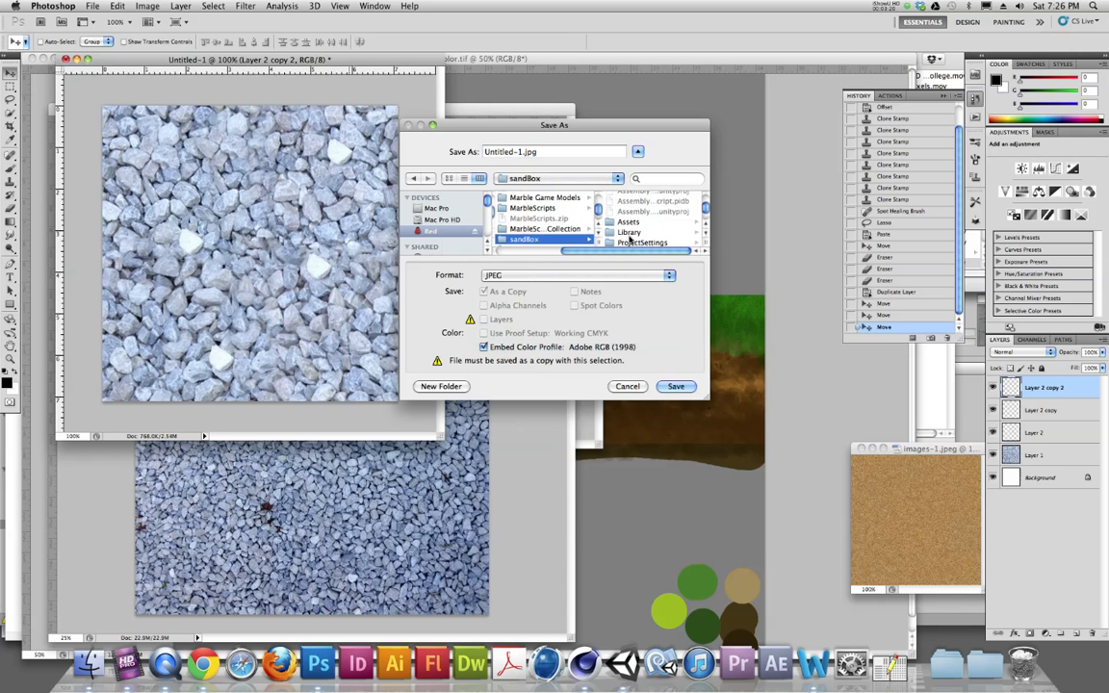
scroll(628, 236, up, 3)
click(631, 223)
scroll(654, 226, down, 5)
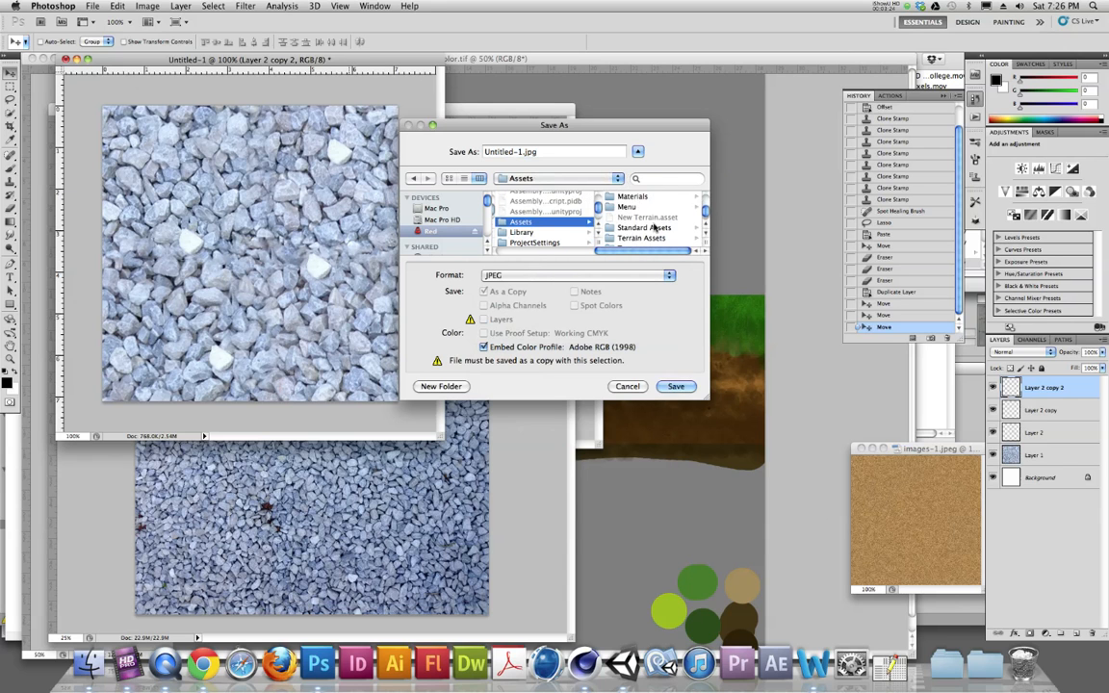
click(625, 244)
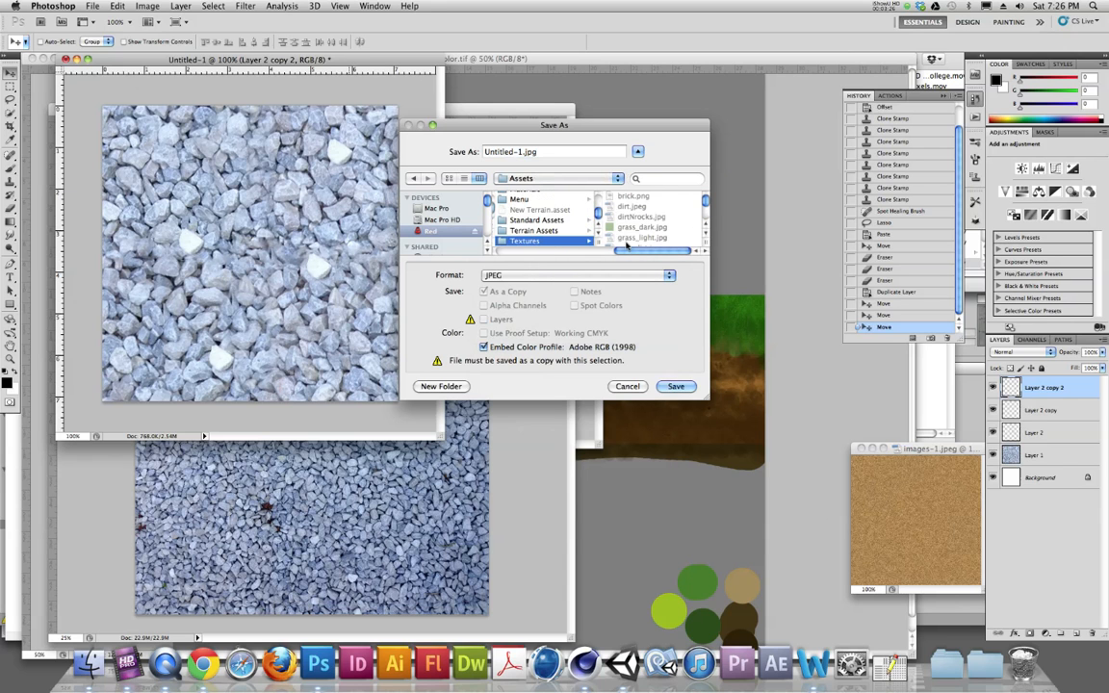
scroll(637, 229, down, 3)
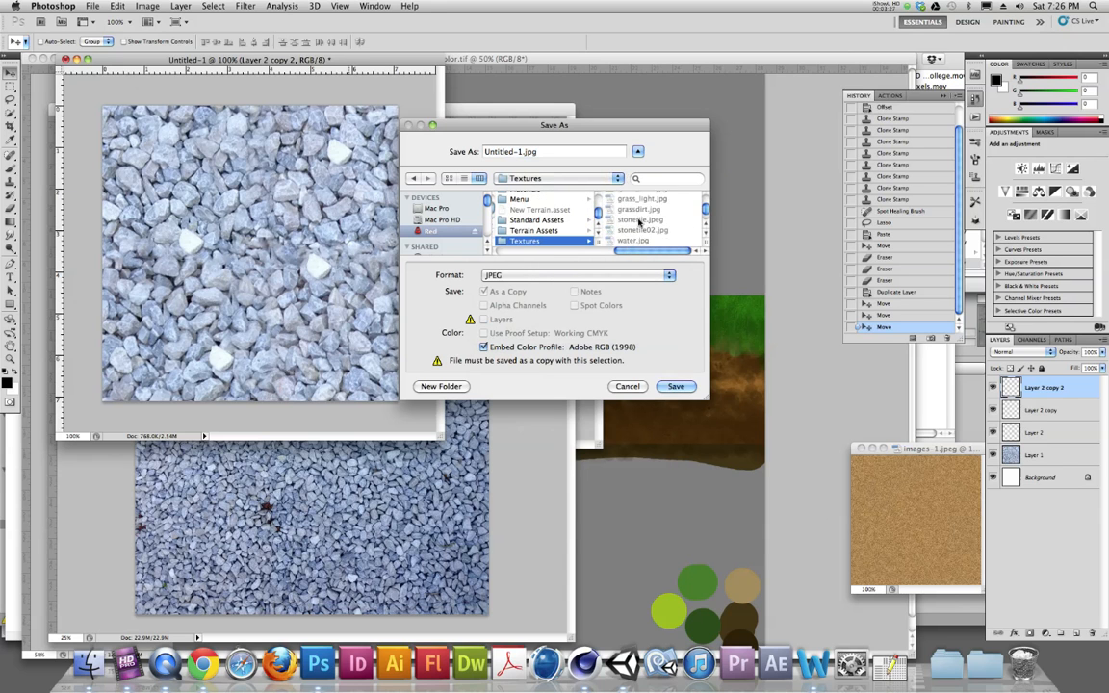
- Name the file rocks2 and save the JPEG into the Textures folder
click(521, 152)
text(rocks2)
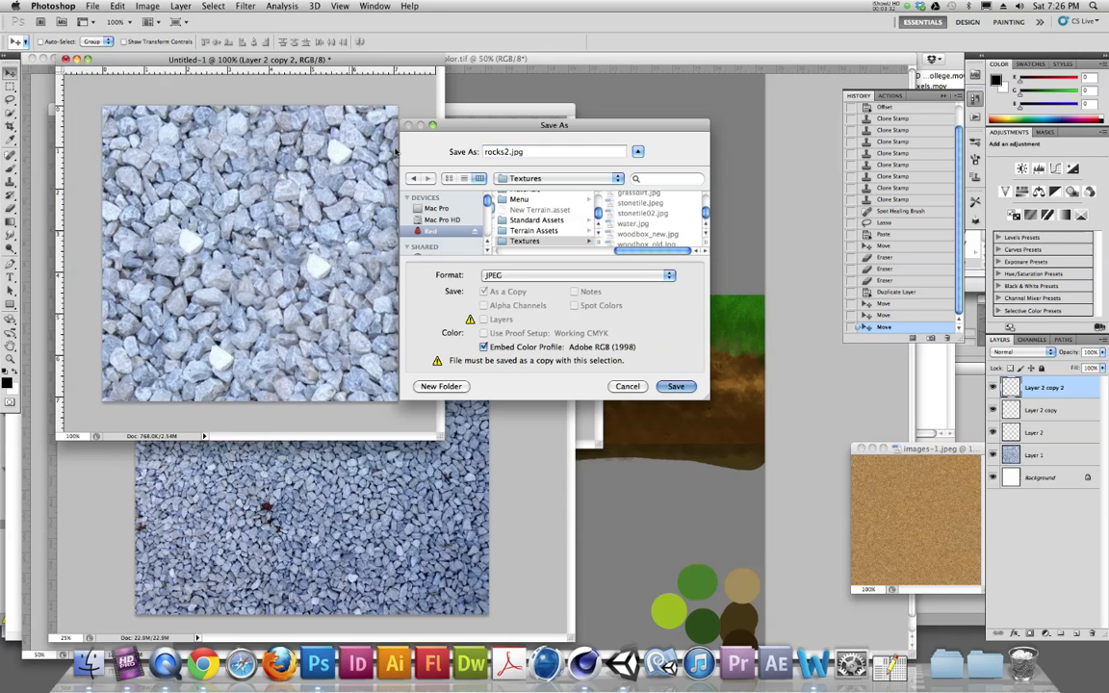
key(Return)
click(555, 200)
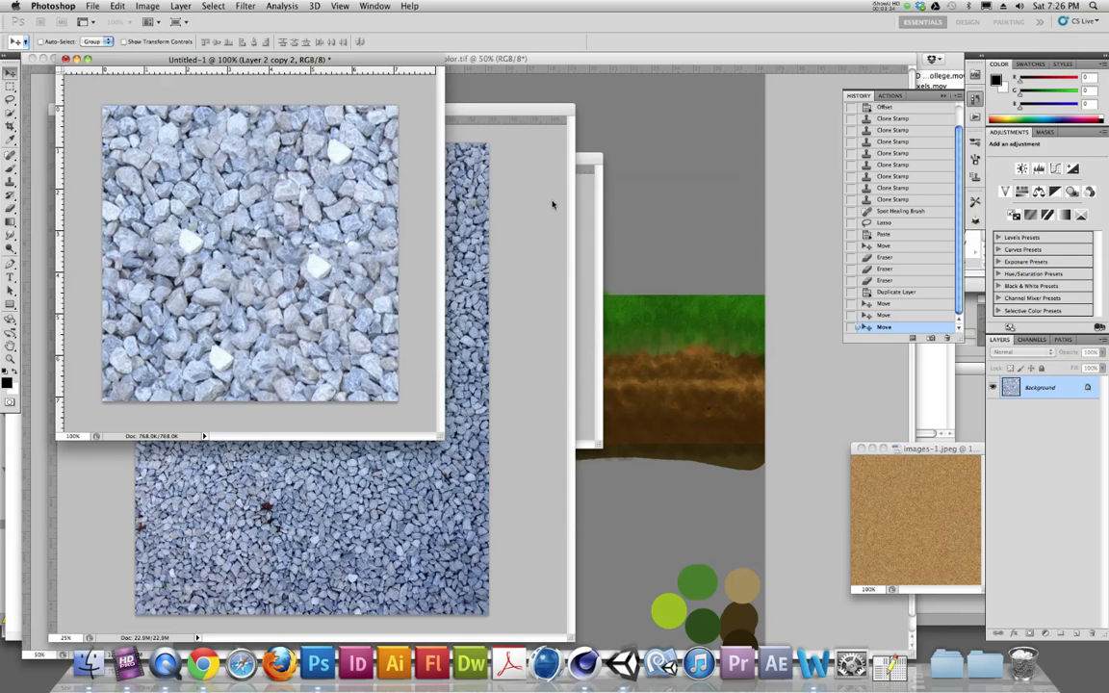
- Switch to Unity and apply the rocks2 texture to the selected cube in the scene
click(623, 662)
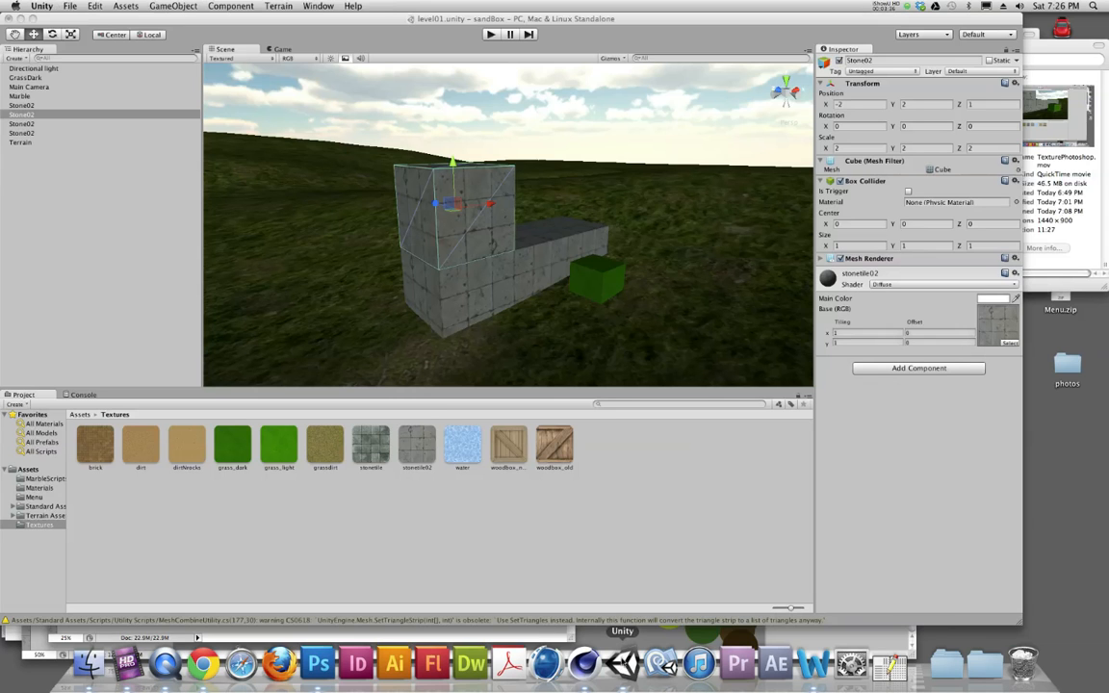
drag(370, 445, 501, 308)
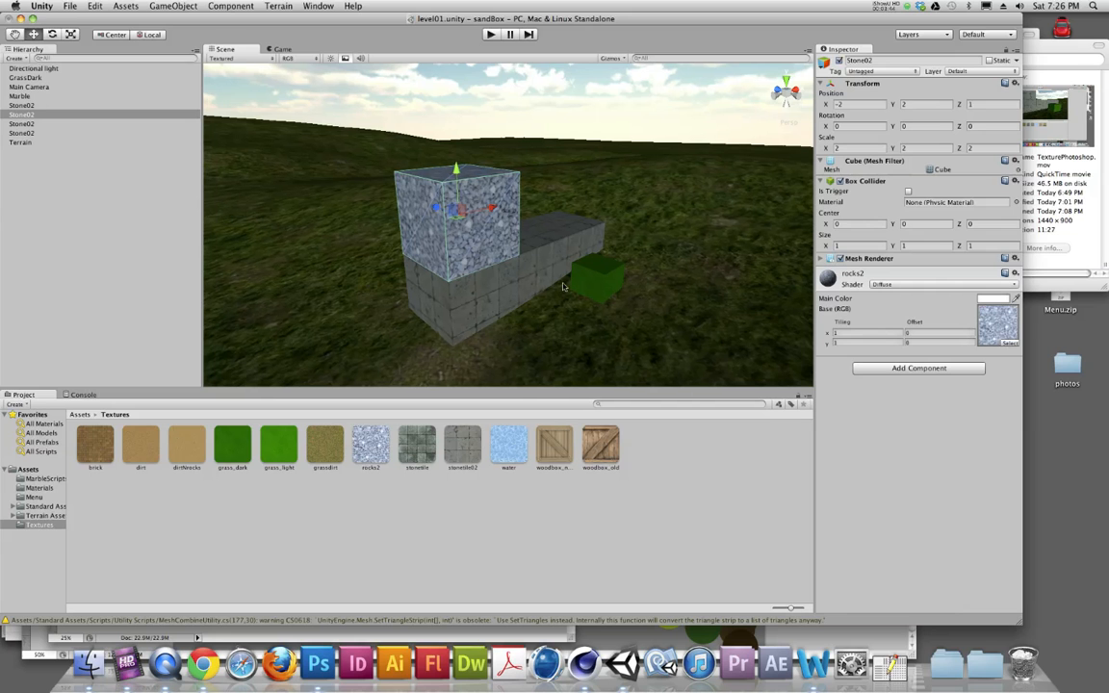
- Set the cube material's tiling to 2 in both X and Y
drag(845, 334, 824, 332)
text(2)
key(Tab)
text(2)
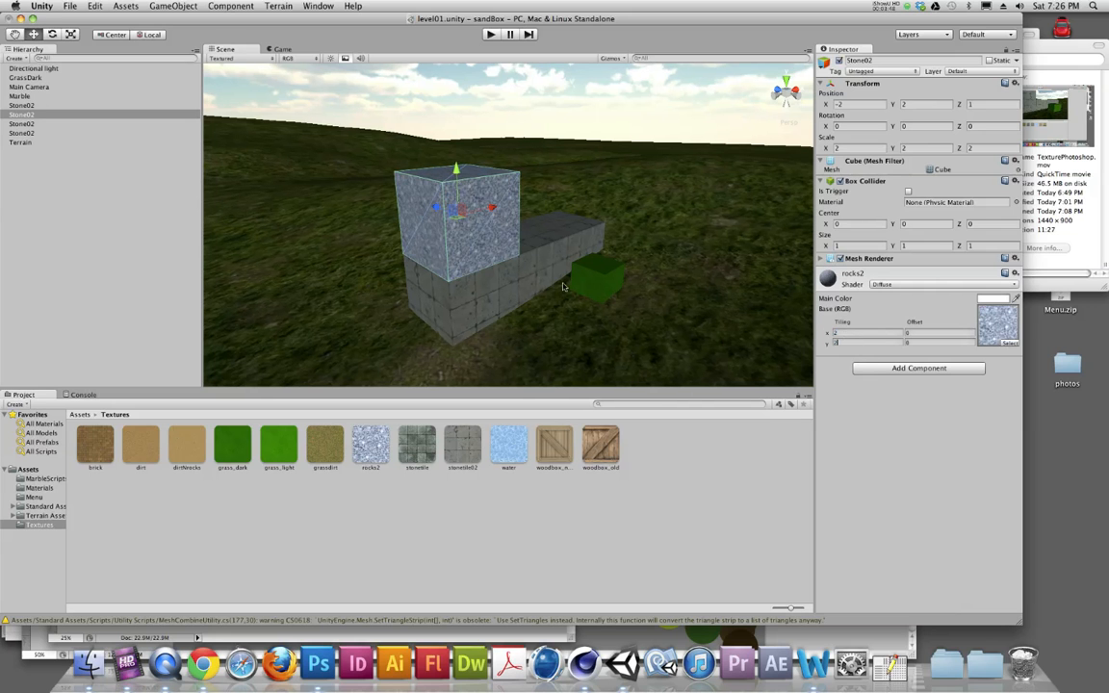
- Examine the gravel-textured cube up close from different angles in the scene view
click(496, 291)
drag(445, 273, 507, 342)
scroll(472, 315, up, 8)
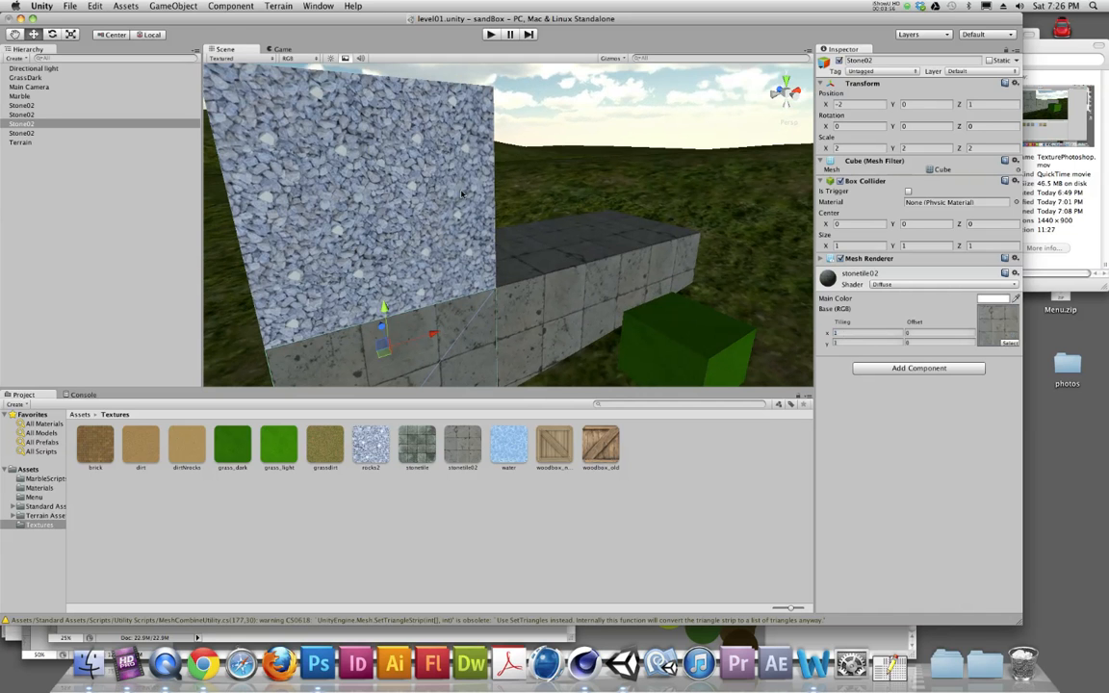
key(alt)
drag(411, 249, 392, 233)
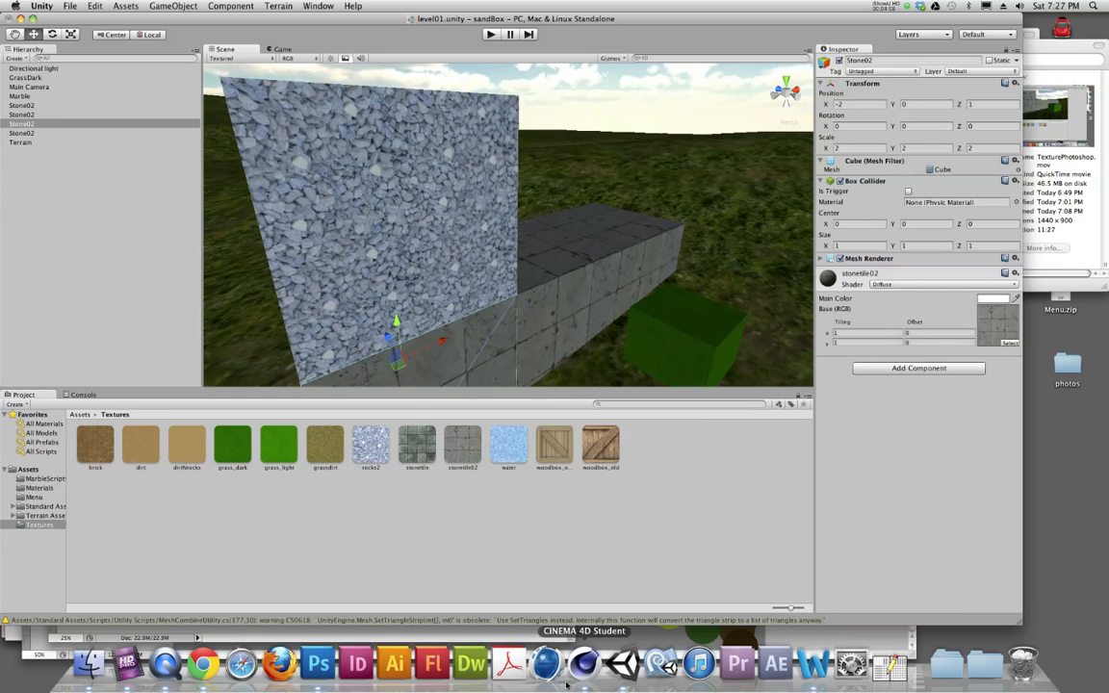
click(319, 665)
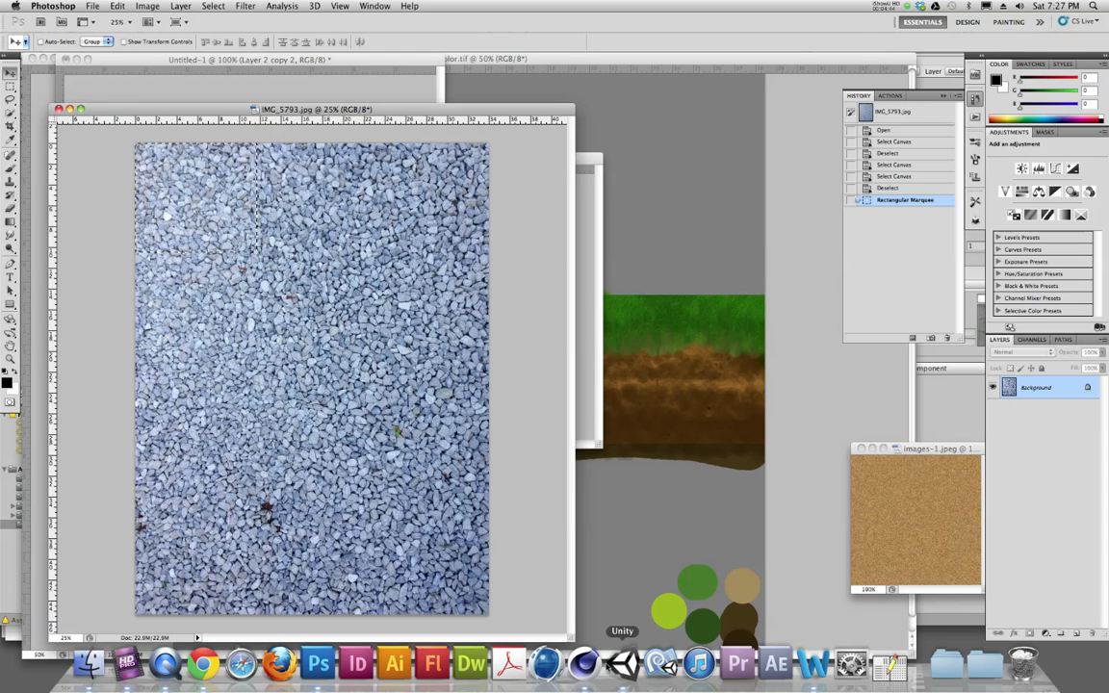
click(623, 662)
key(f)
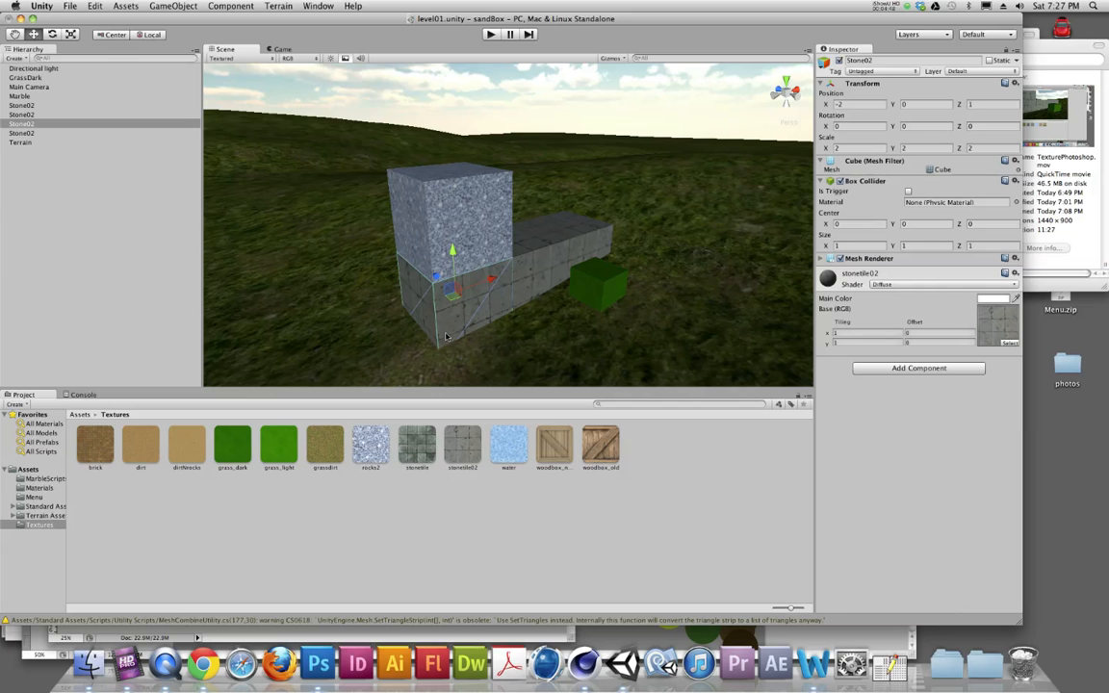
click(158, 5)
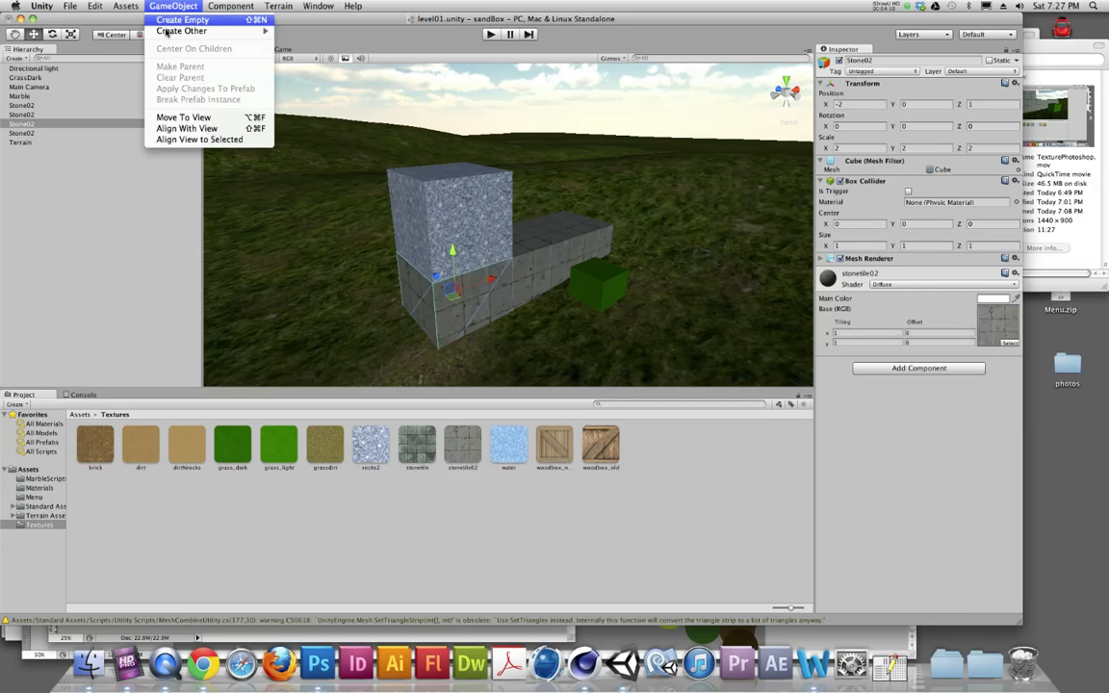
mouse_move(193, 31)
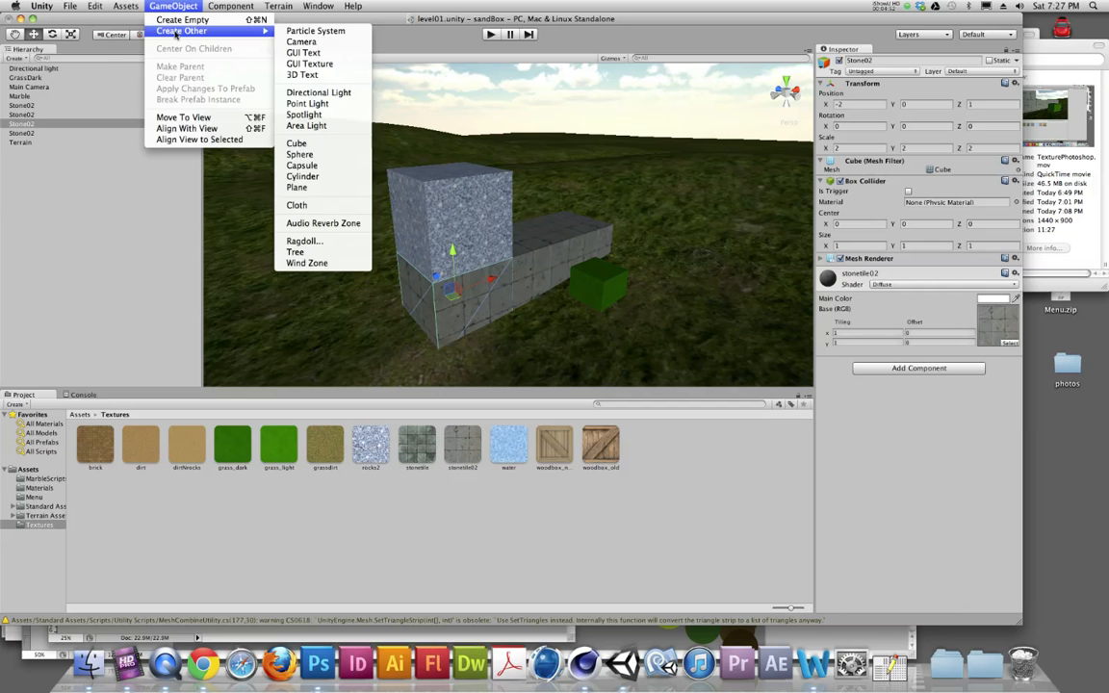
click(384, 21)
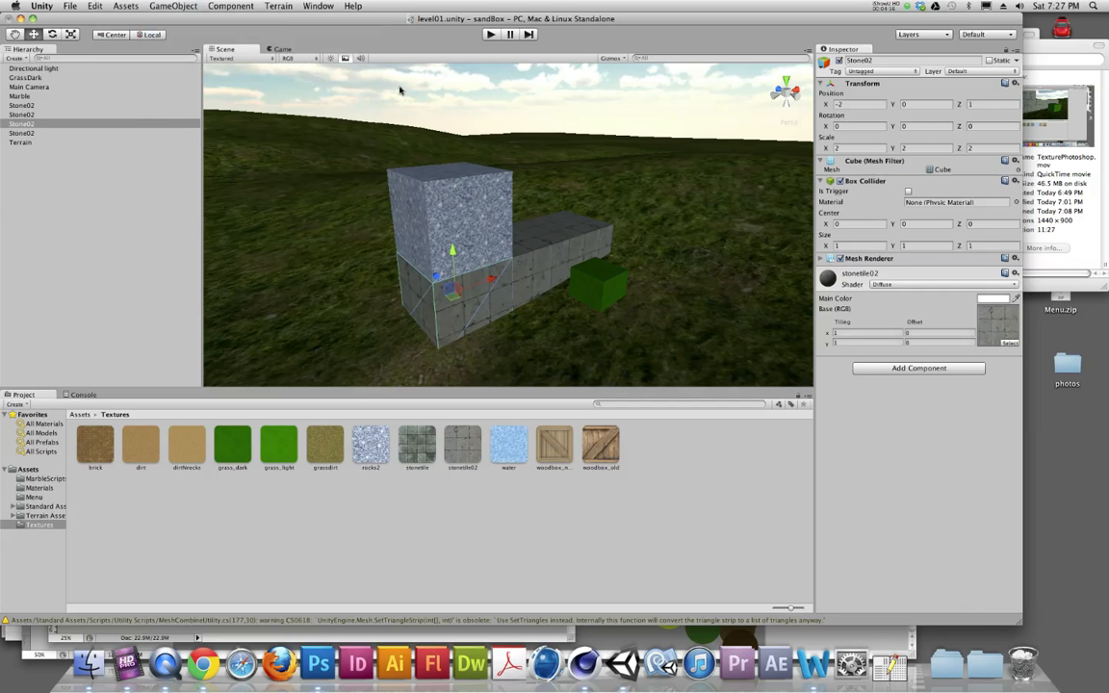